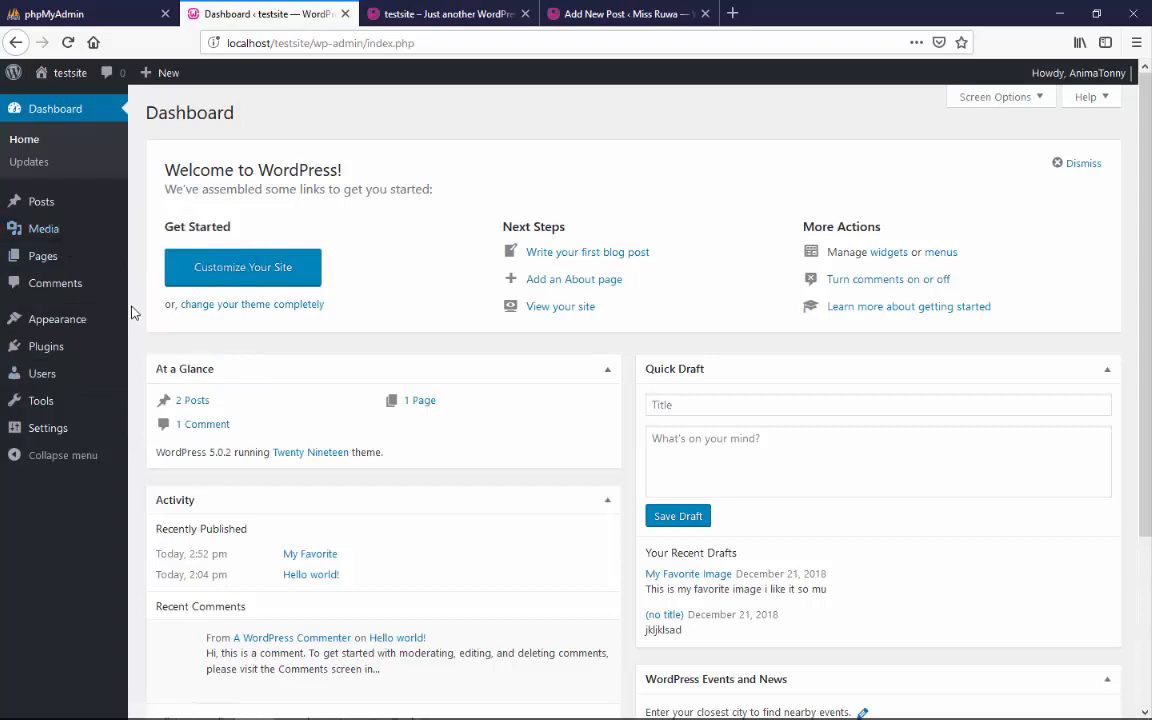
Start a new post on the testsite WordPress site
mouse_move(89, 242)
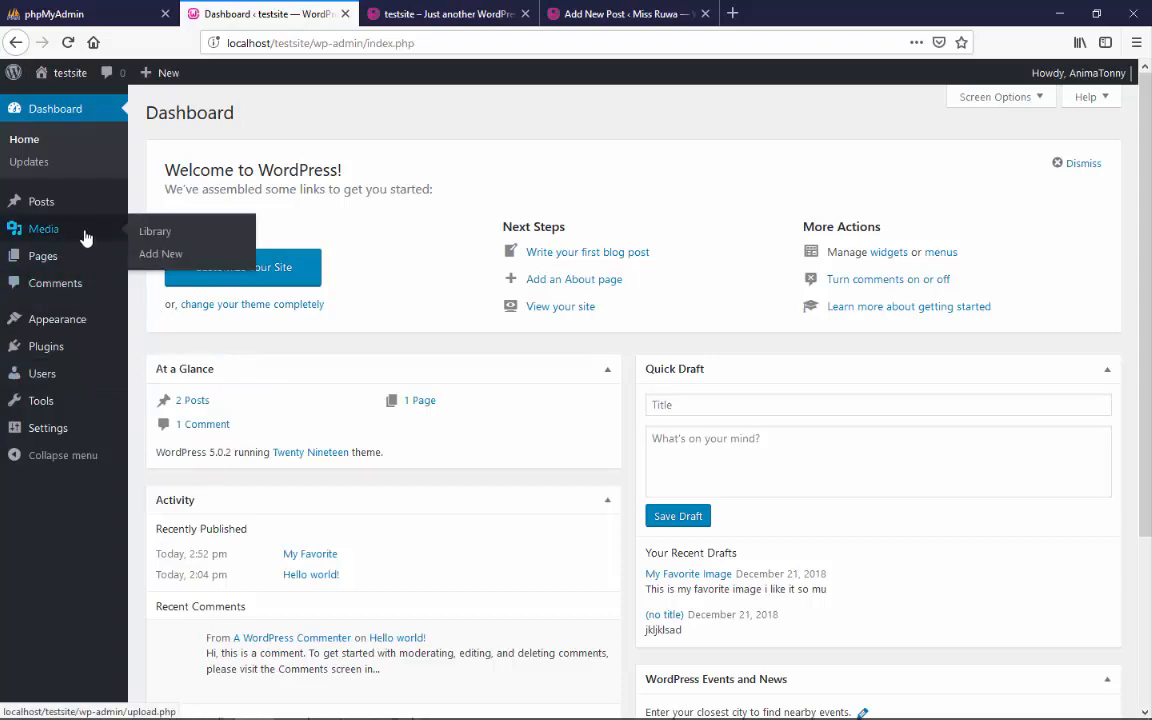
mouse_move(99, 212)
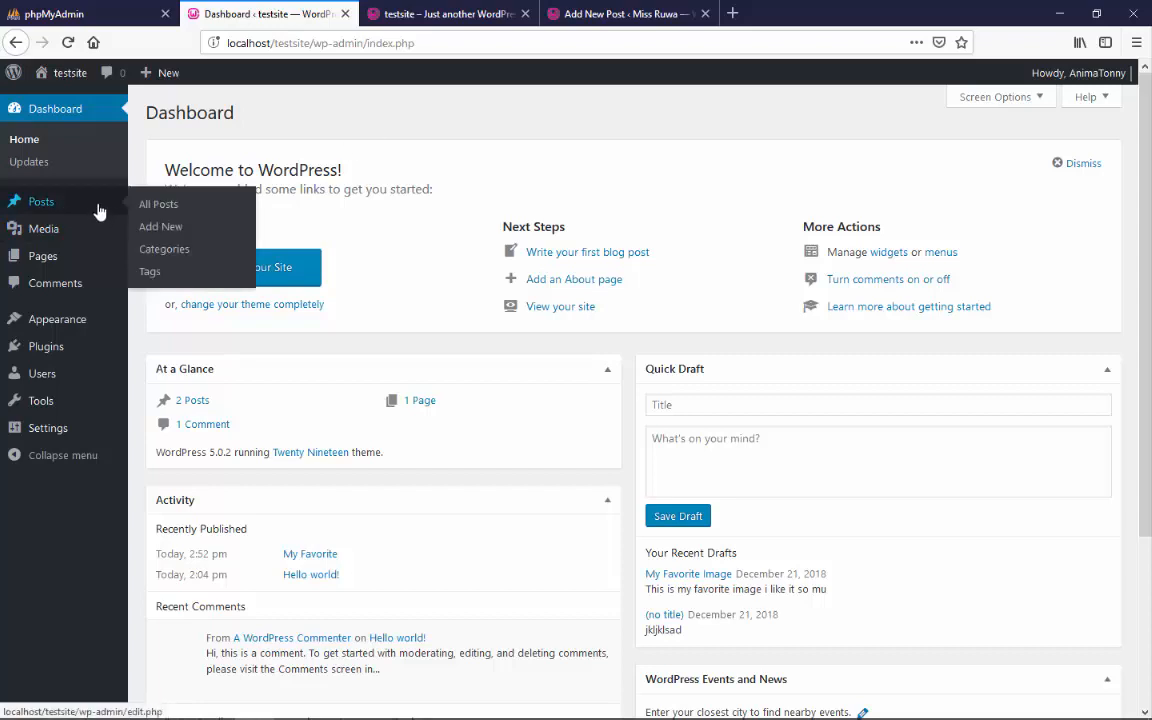
left_click(183, 229)
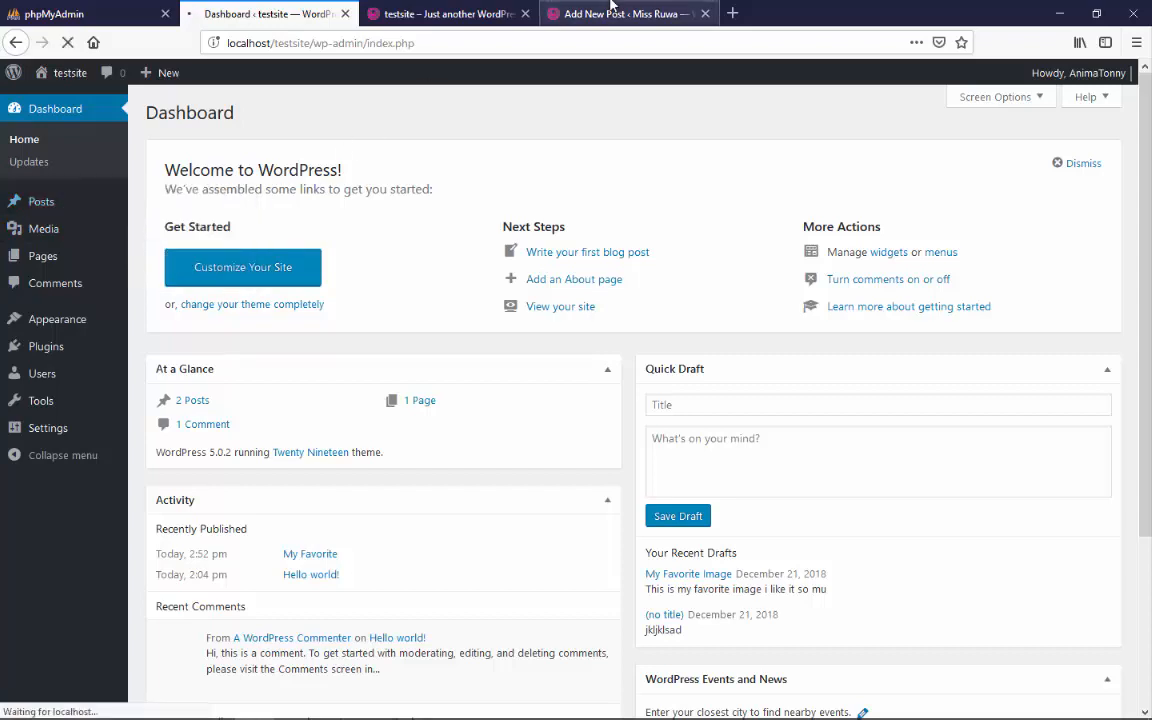
View the Miss Ruwa site's classic Add New Post page, close the testsite front-end page, and return to the new testsite post
left_click(610, 14)
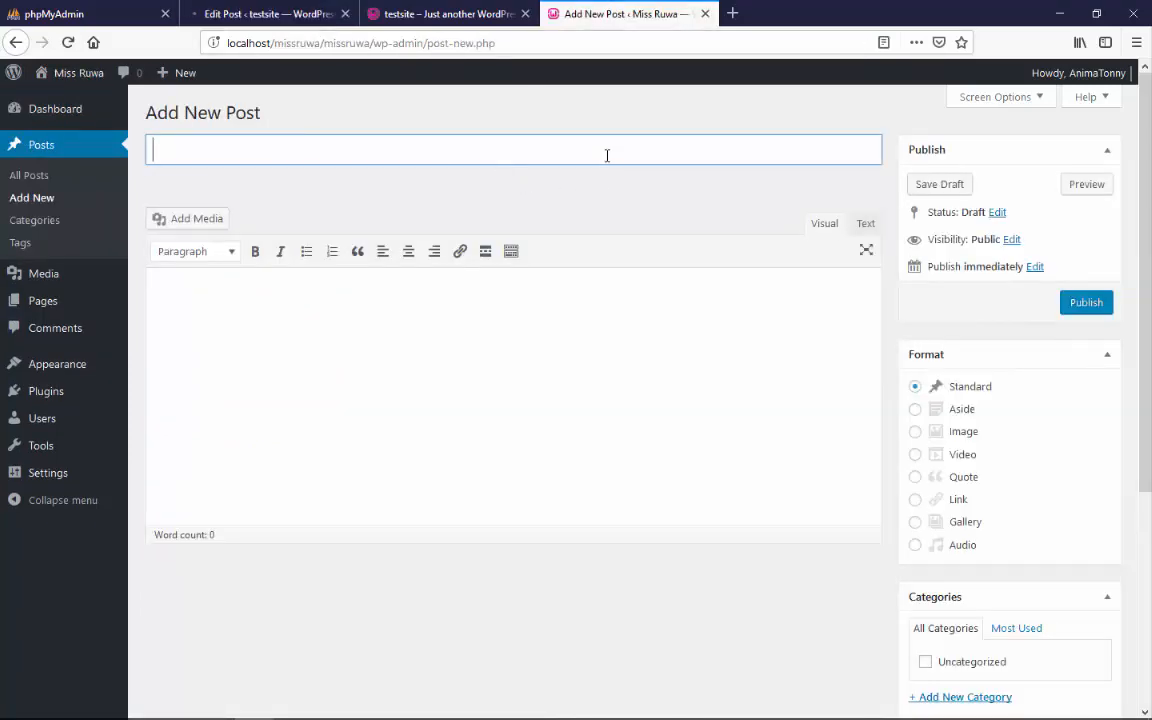
left_click(524, 14)
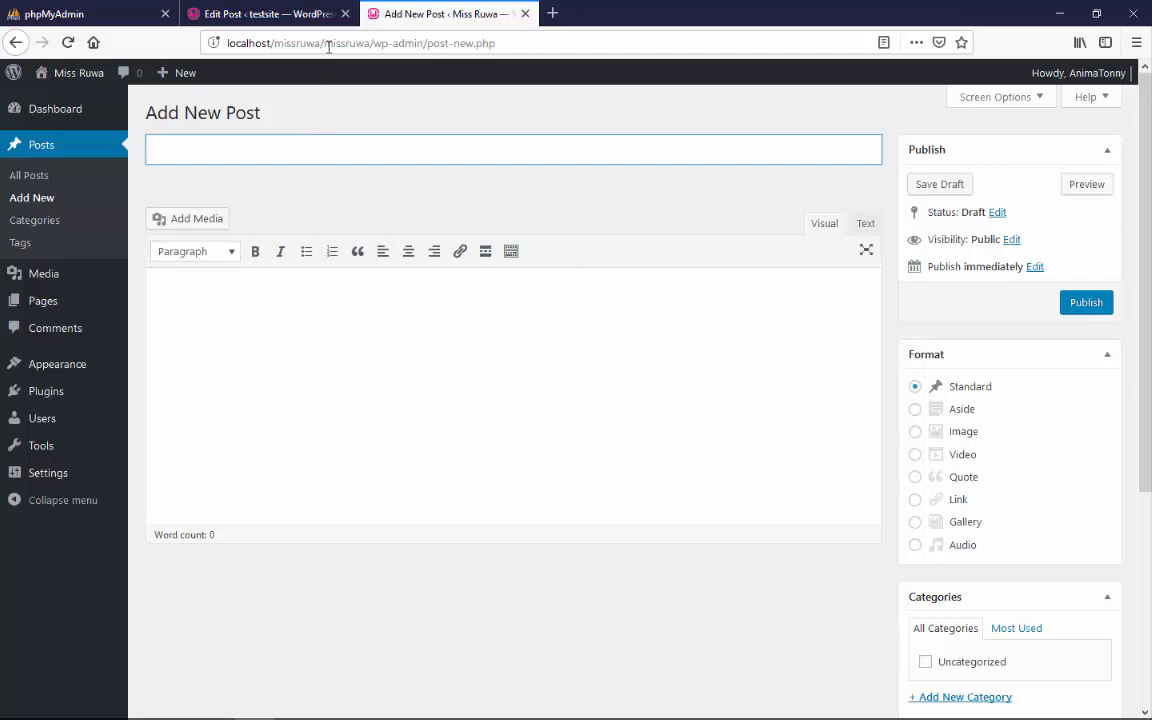
left_click(267, 16)
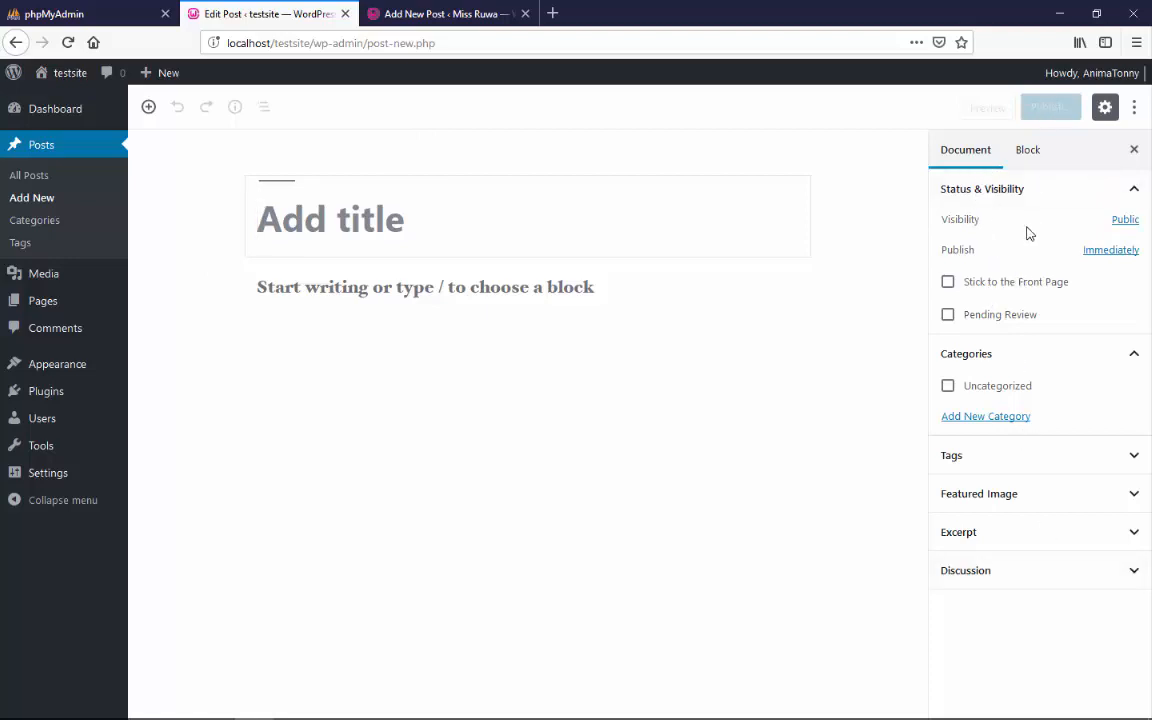
Examine the new post's Block and Document settings, and hide and restore the settings sidebar
left_click(1020, 166)
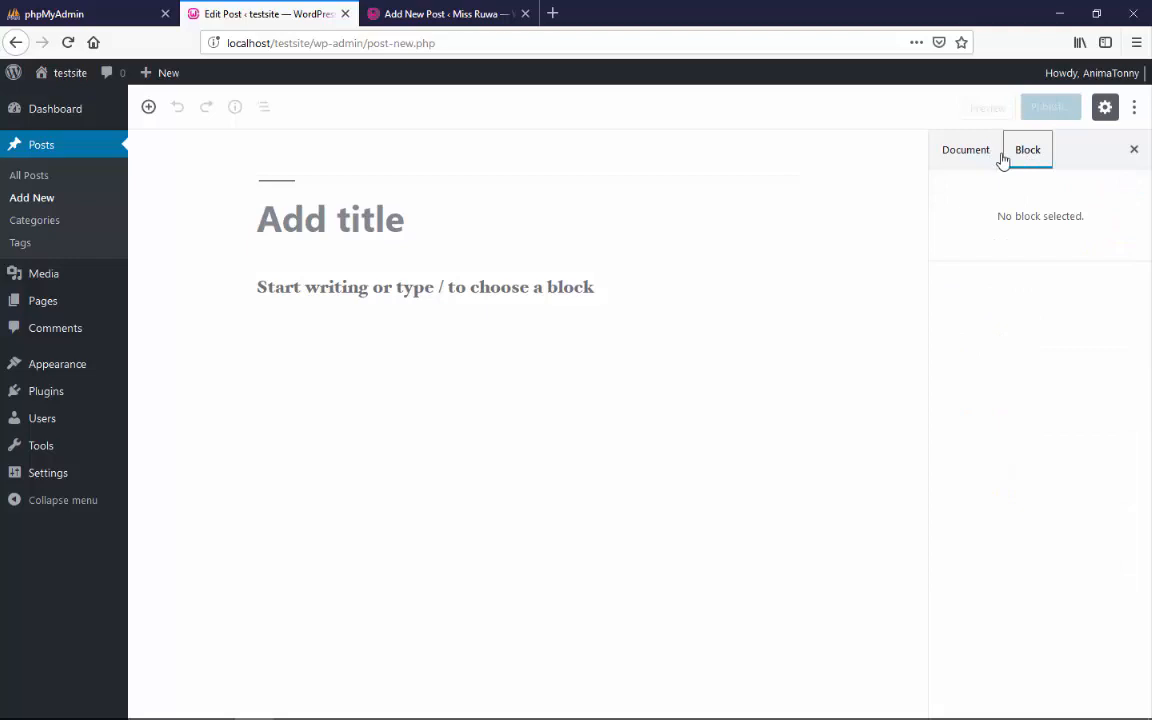
left_click(975, 158)
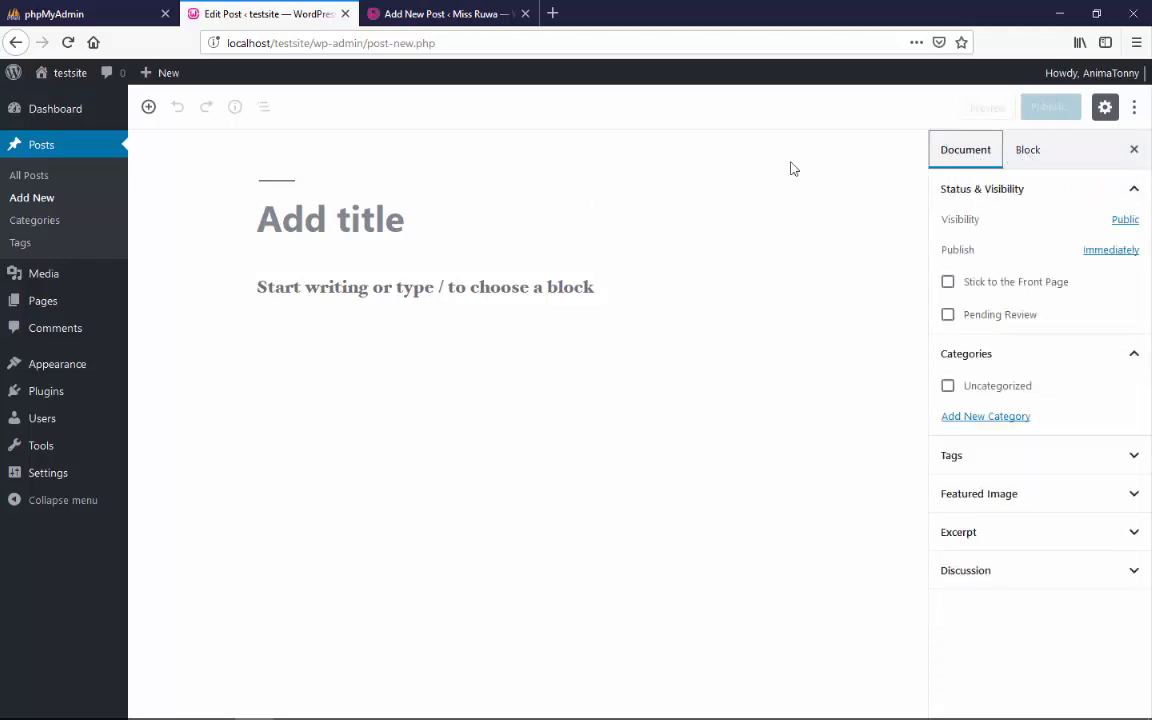
left_click(1104, 108)
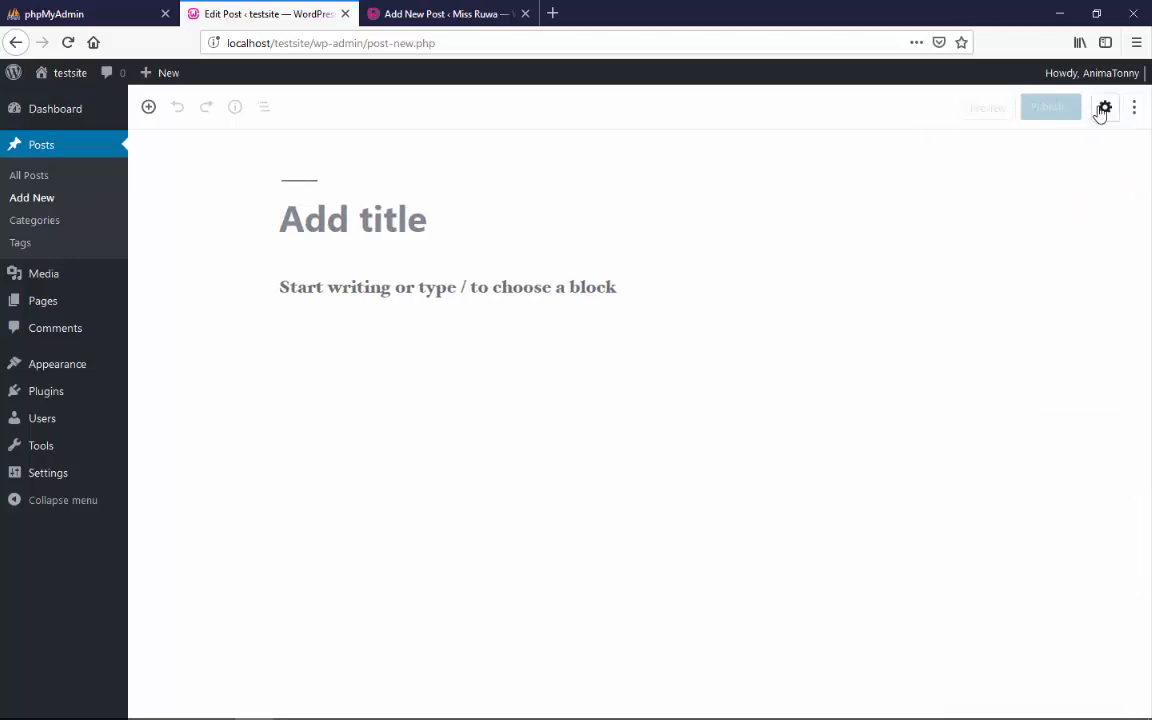
left_click(1102, 110)
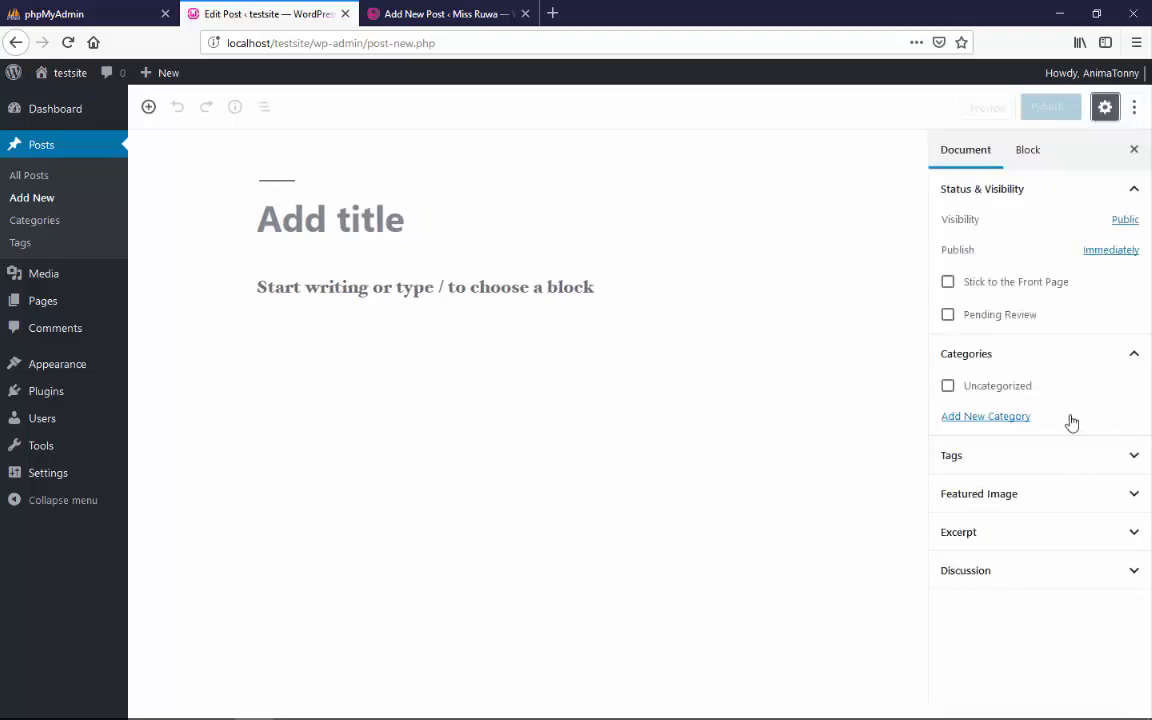
View the empty post in the Code Editor and return to the Visual Editor
left_click(1136, 108)
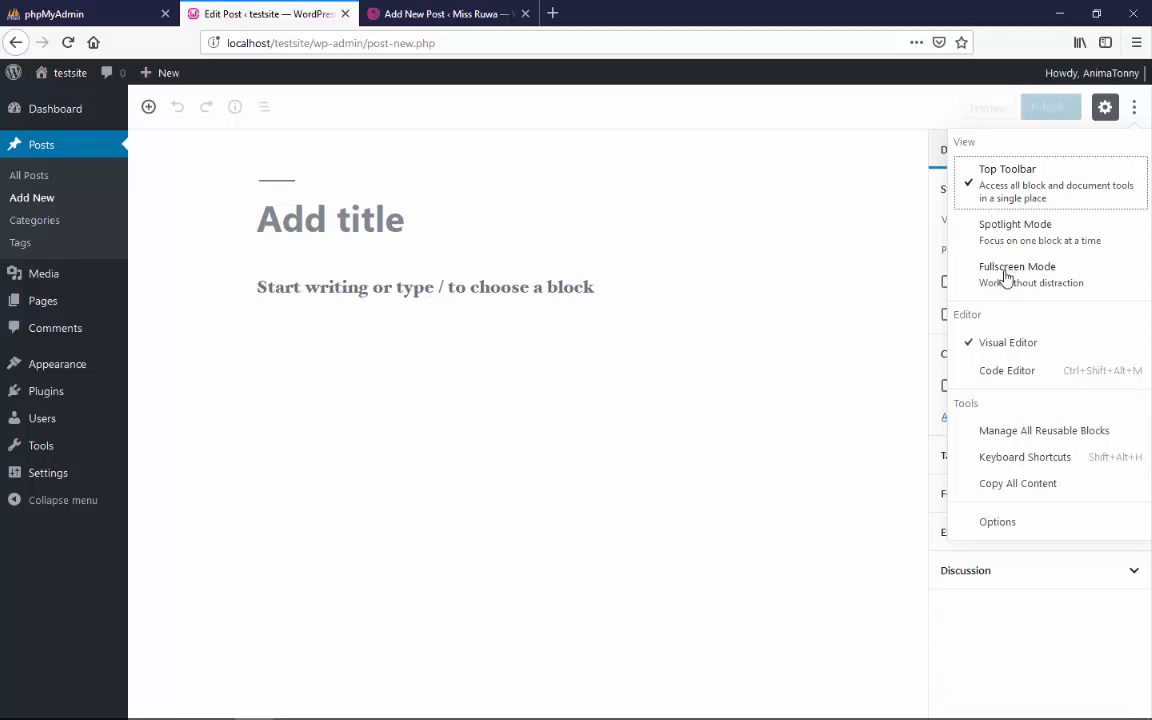
left_click(1006, 370)
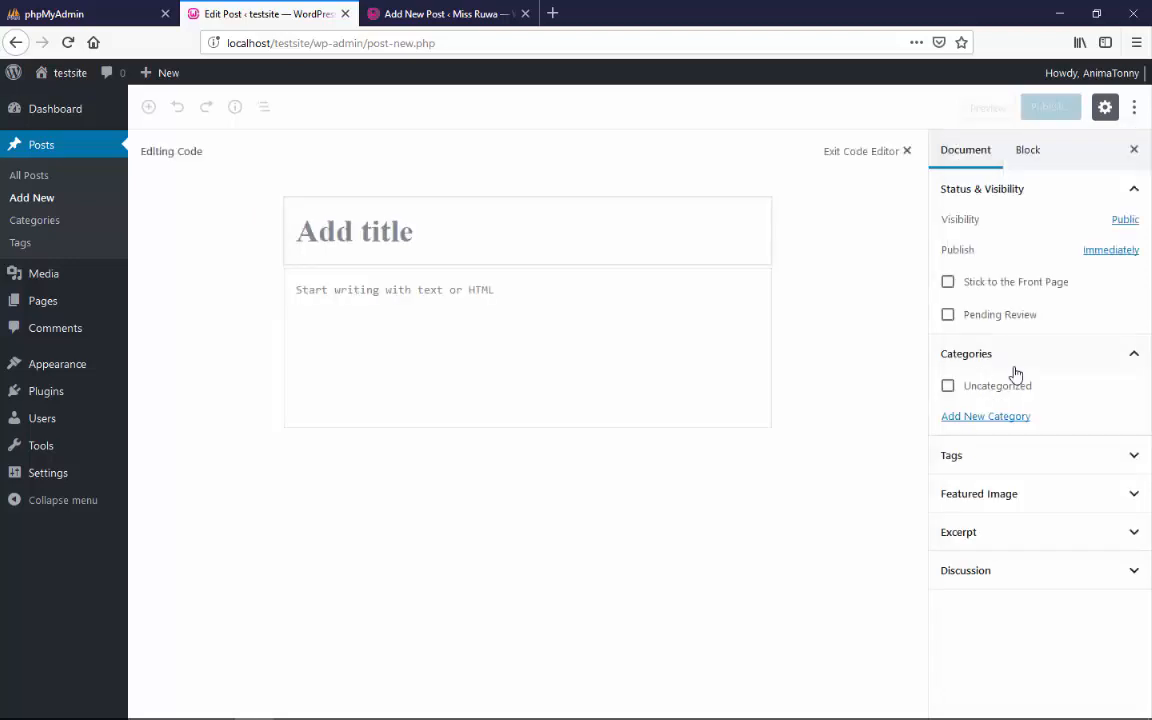
left_click(597, 263)
left_click(1134, 108)
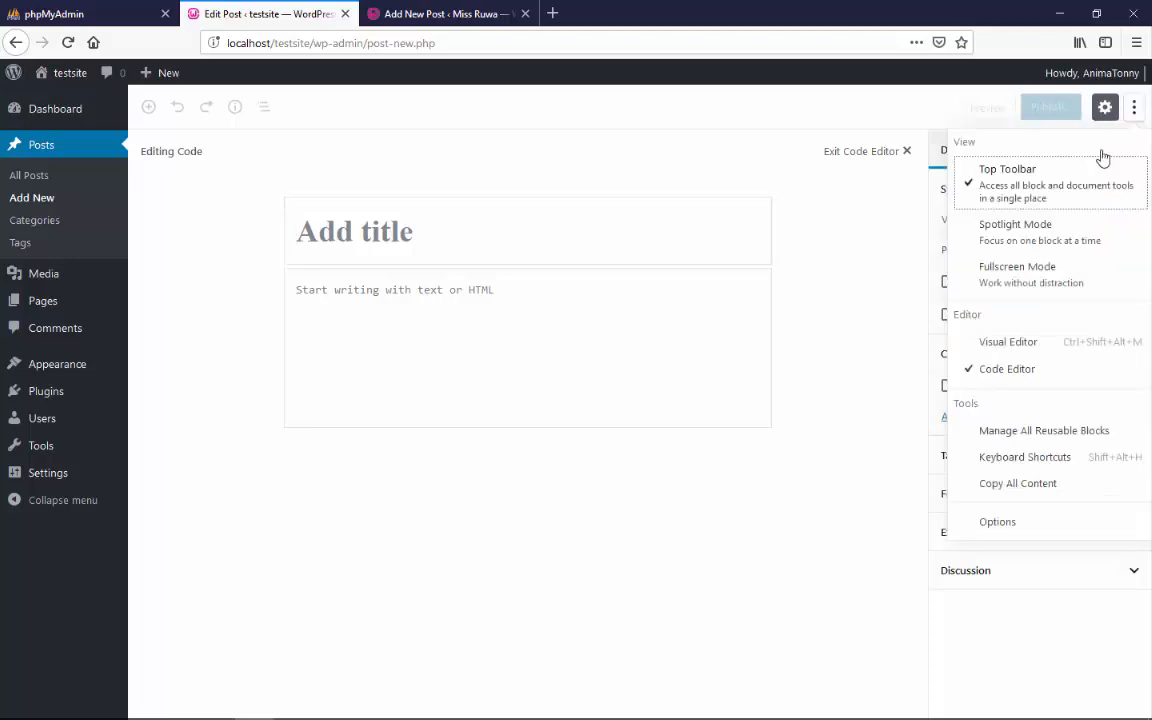
left_click(1004, 342)
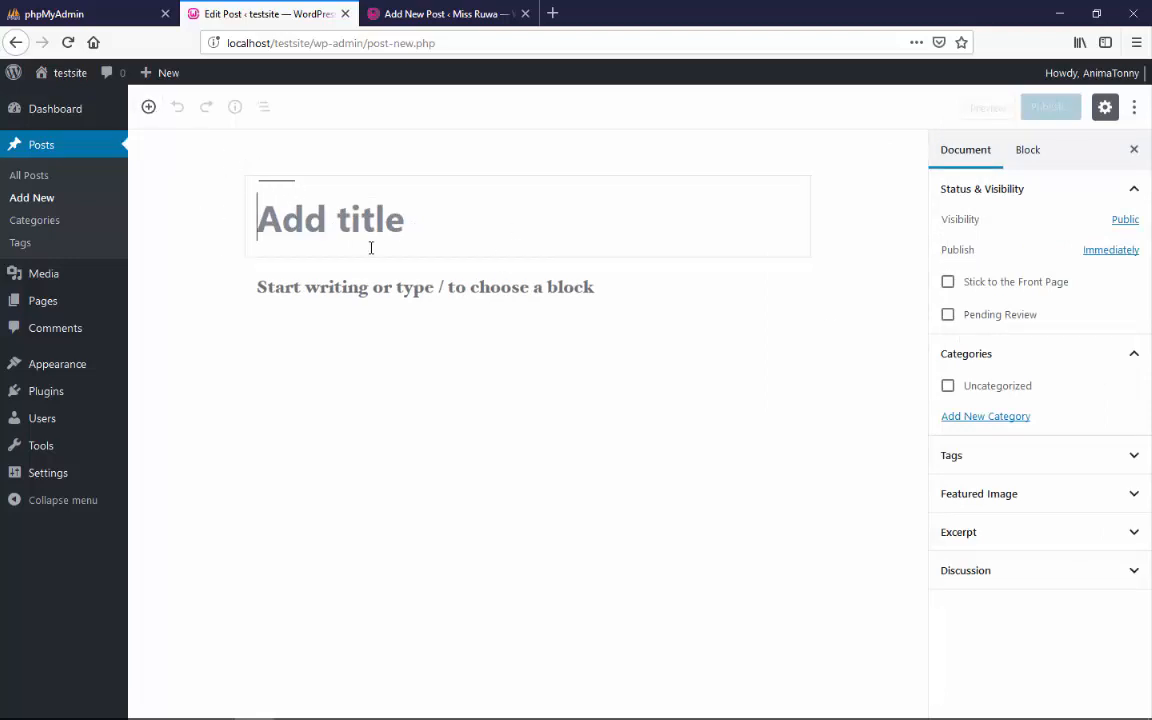
Give the post the title "My Favorite"
left_click(415, 240)
mouse_move(352, 285)
type("My Fa")
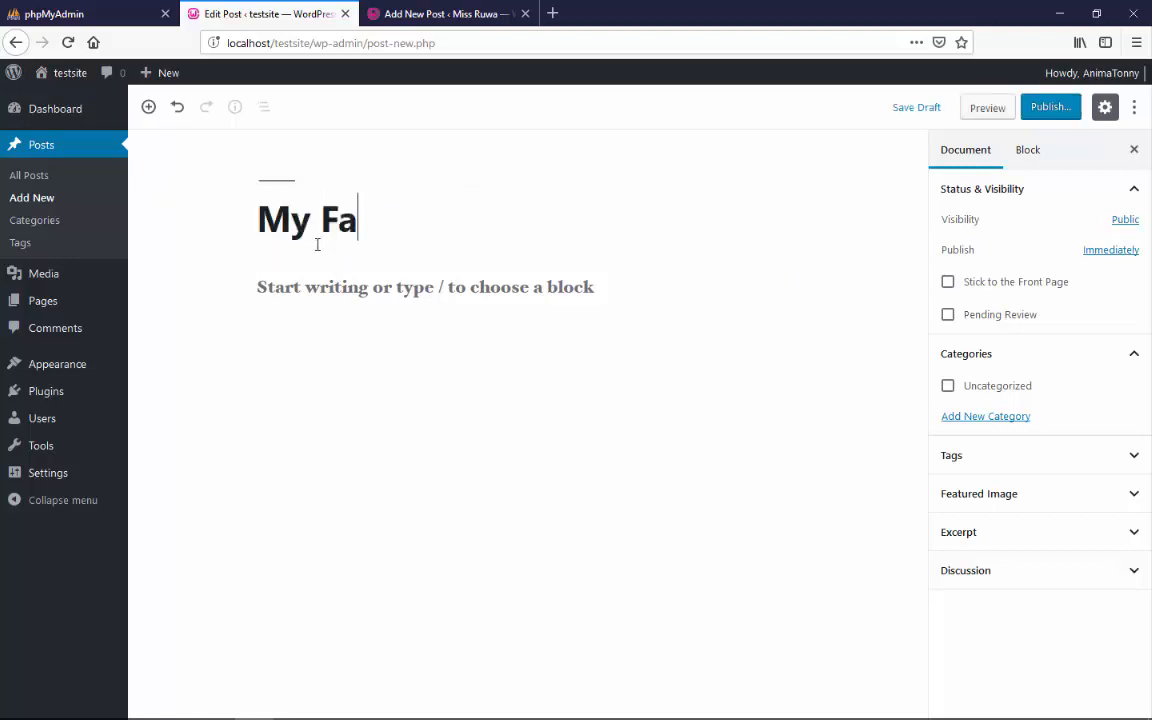
type("vorite")
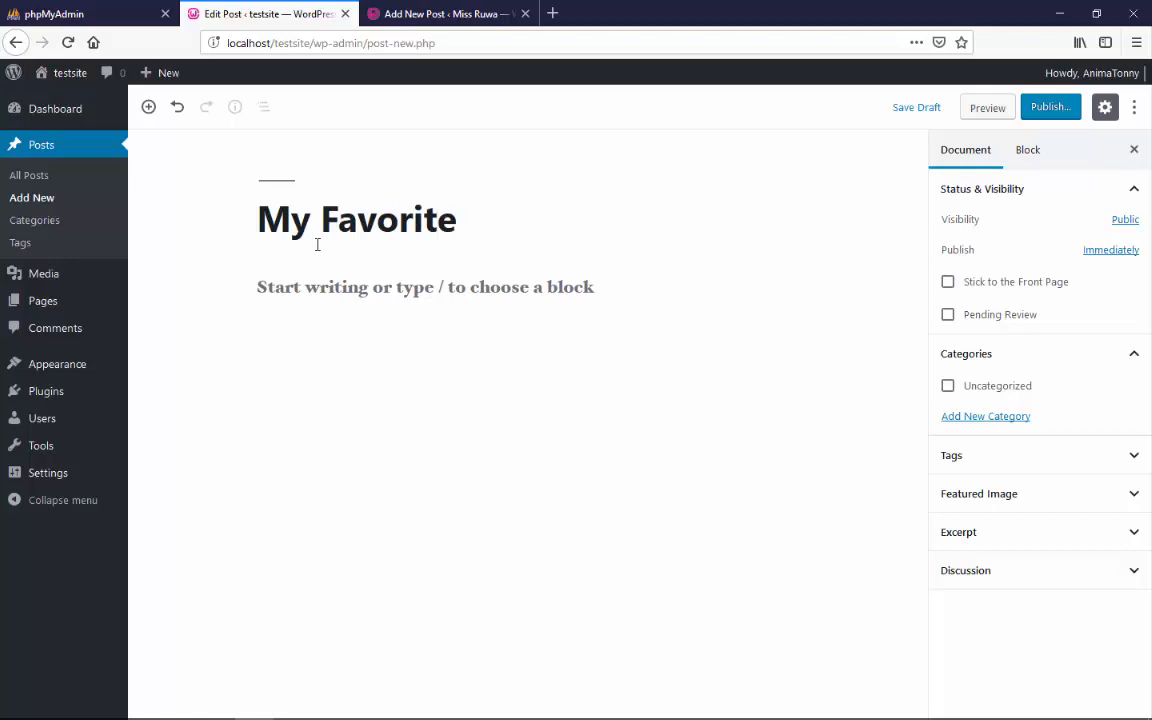
Write the paragraph "I love this image so so much" below the post title
left_click(350, 291)
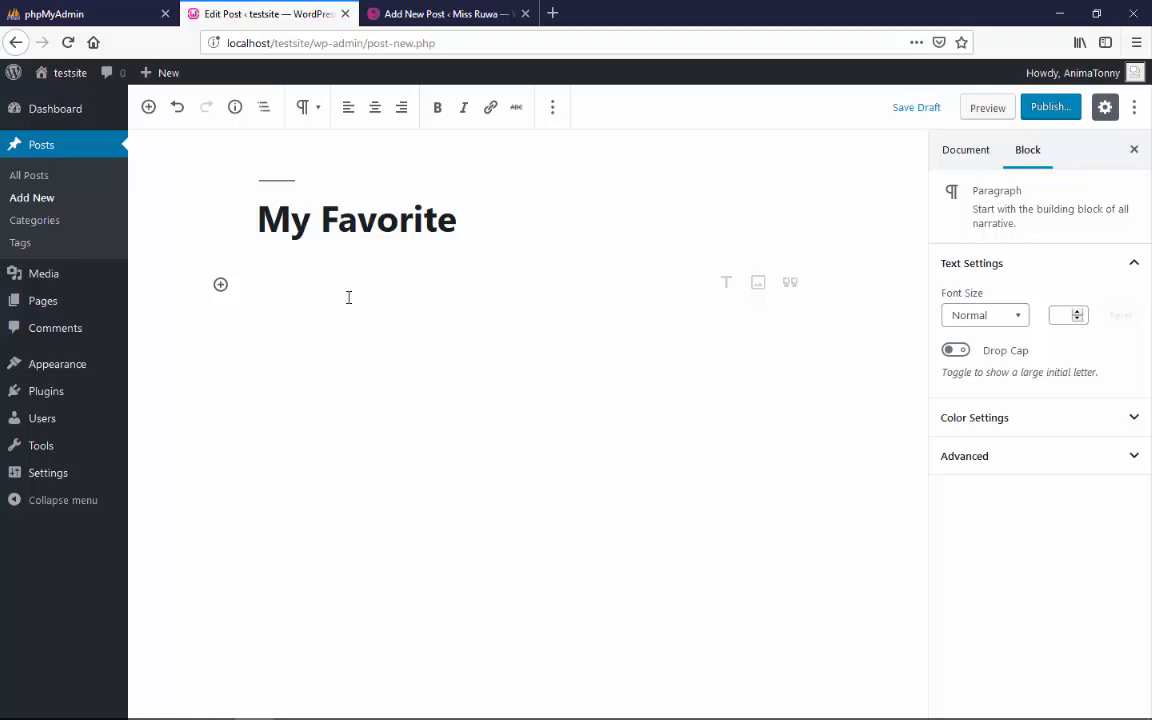
type("I")
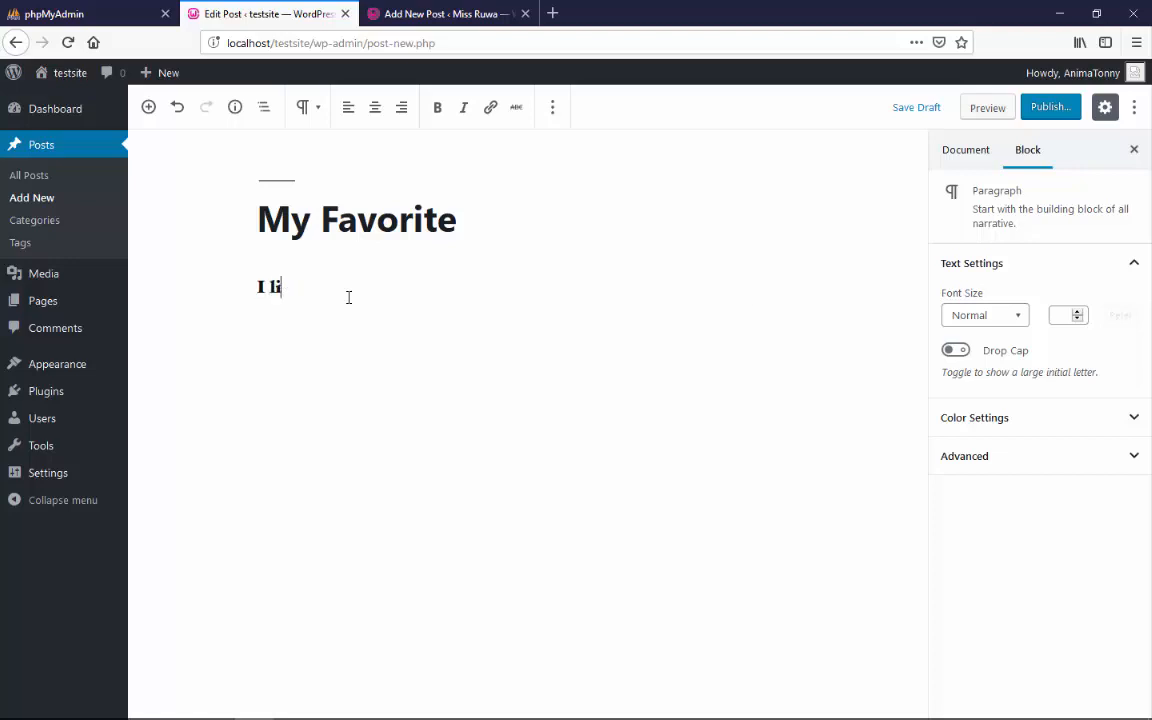
type(" love this image so so")
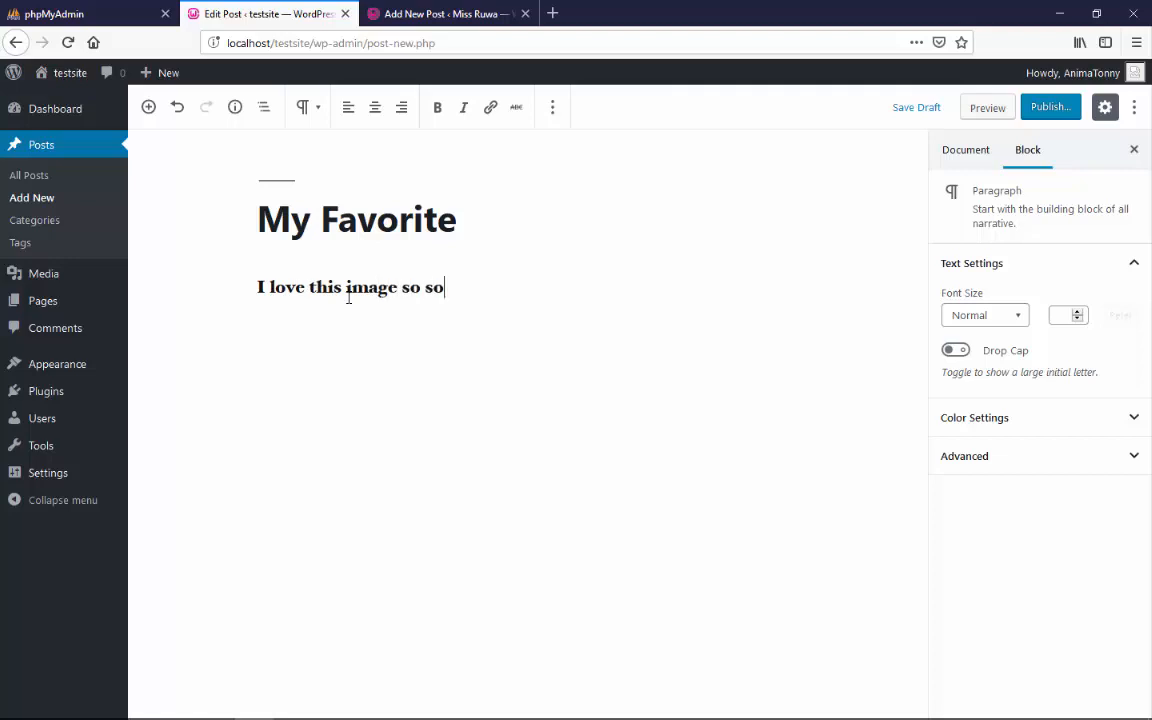
type(" much")
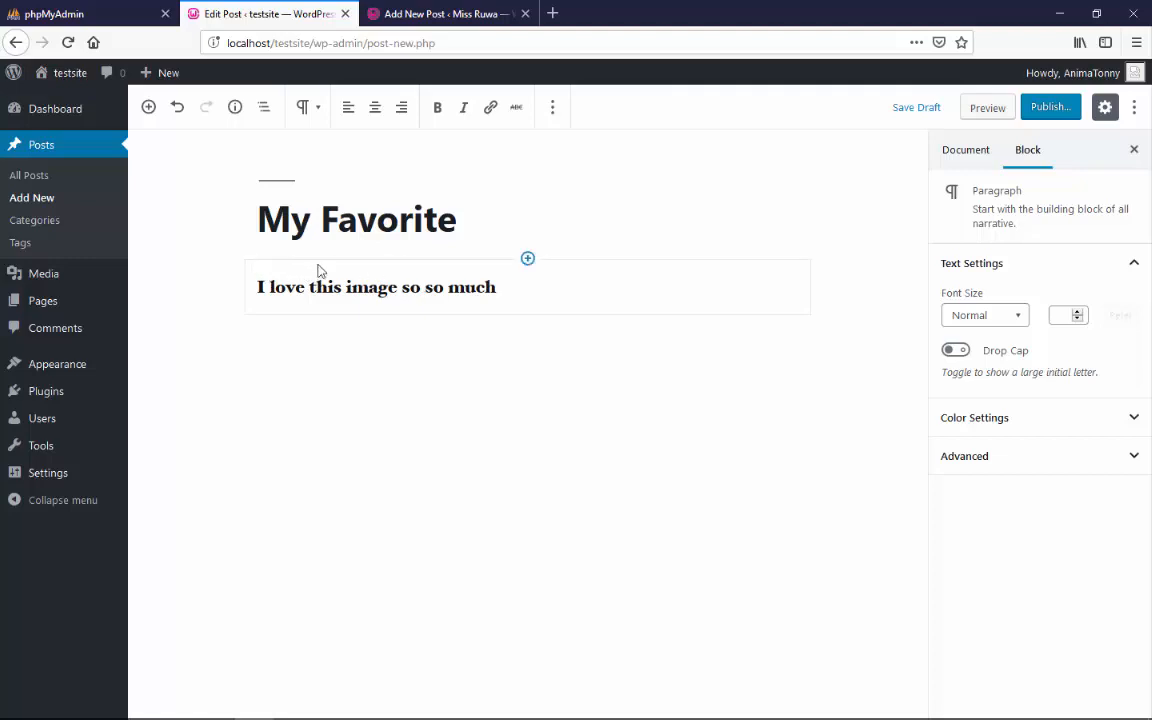
Insert an Image block between the title and the paragraph
left_click(528, 259)
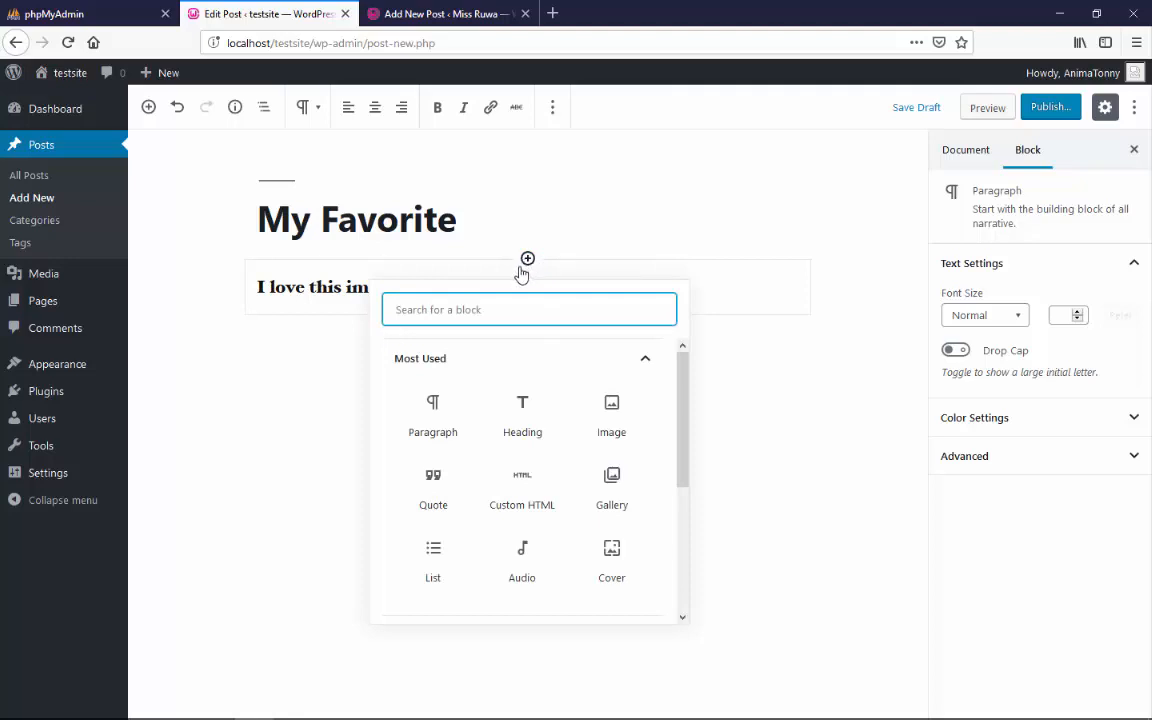
left_click(627, 237)
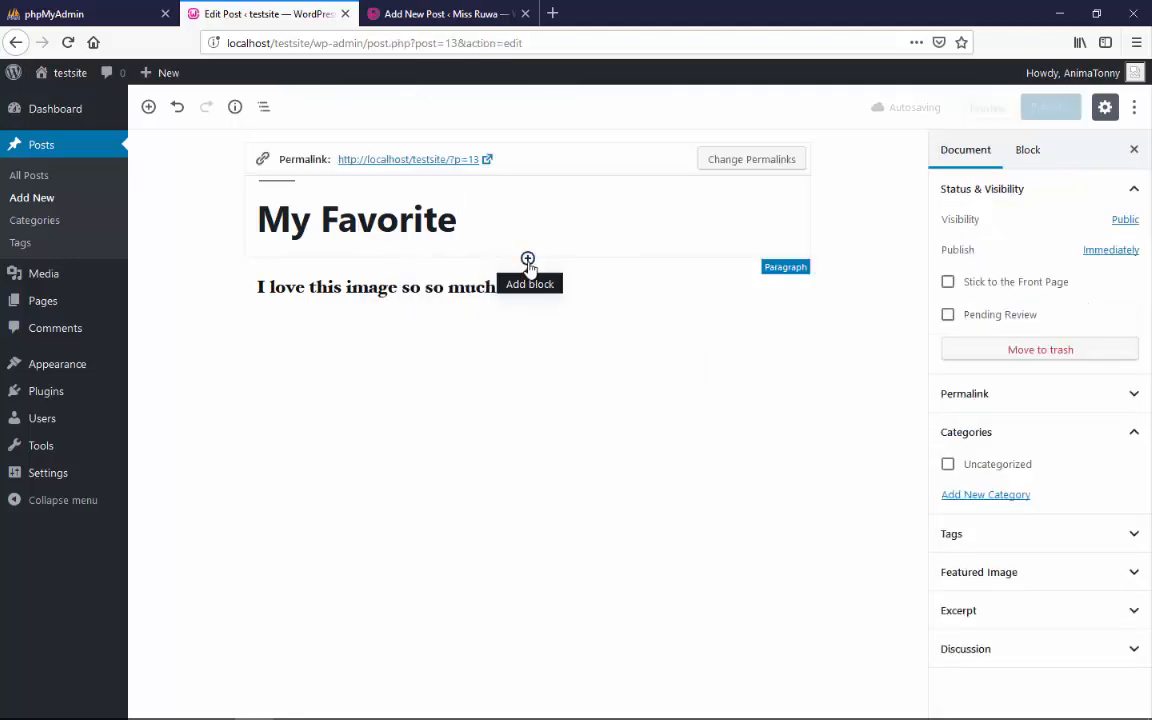
left_click(528, 260)
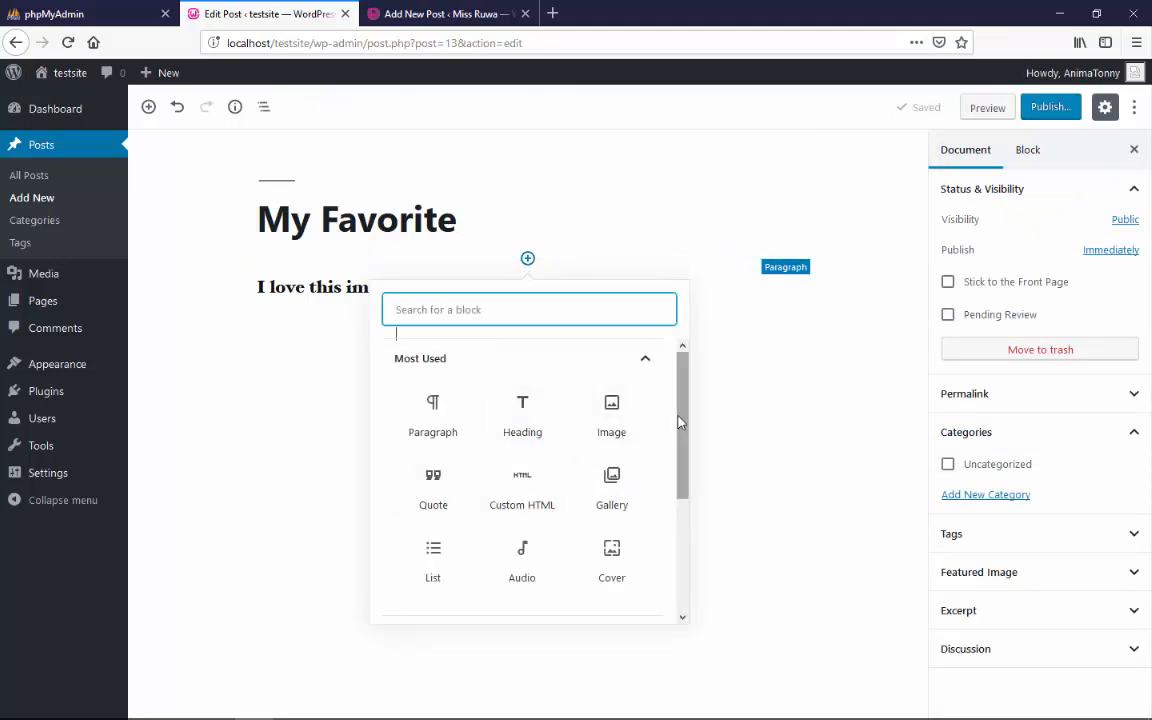
mouse_move(683, 423)
left_mouse_down()
mouse_move(681, 469)
mouse_move(674, 440)
left_mouse_up()
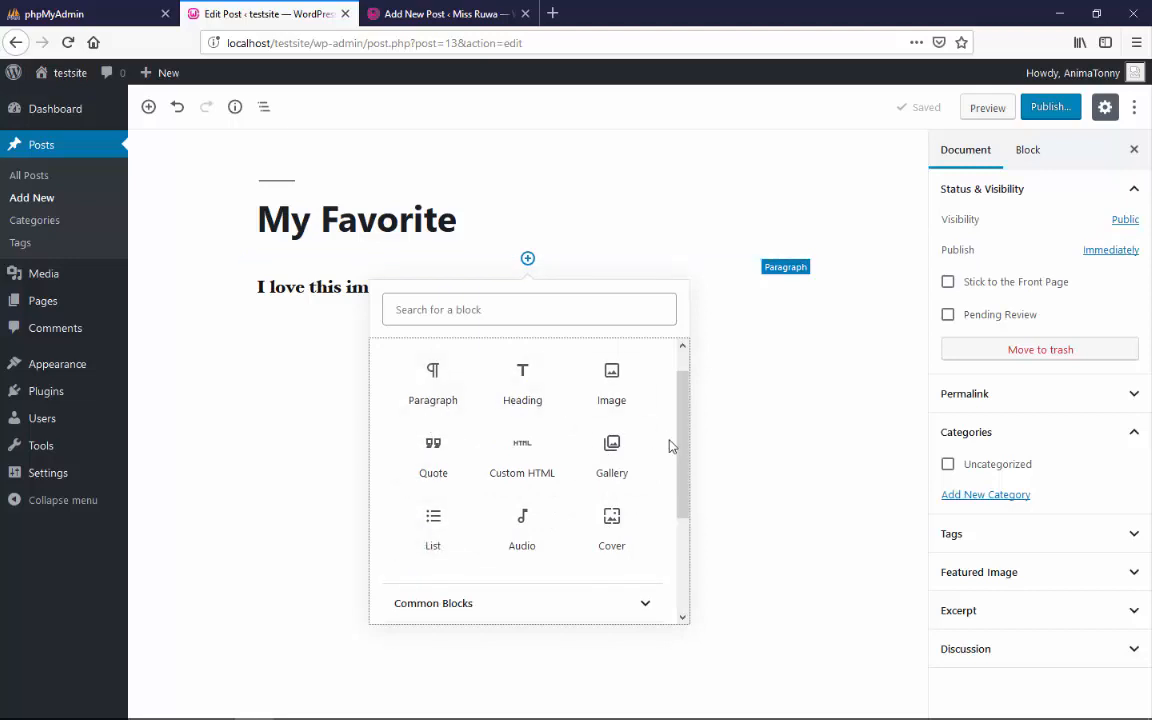
scroll(684, 445, "up", 1)
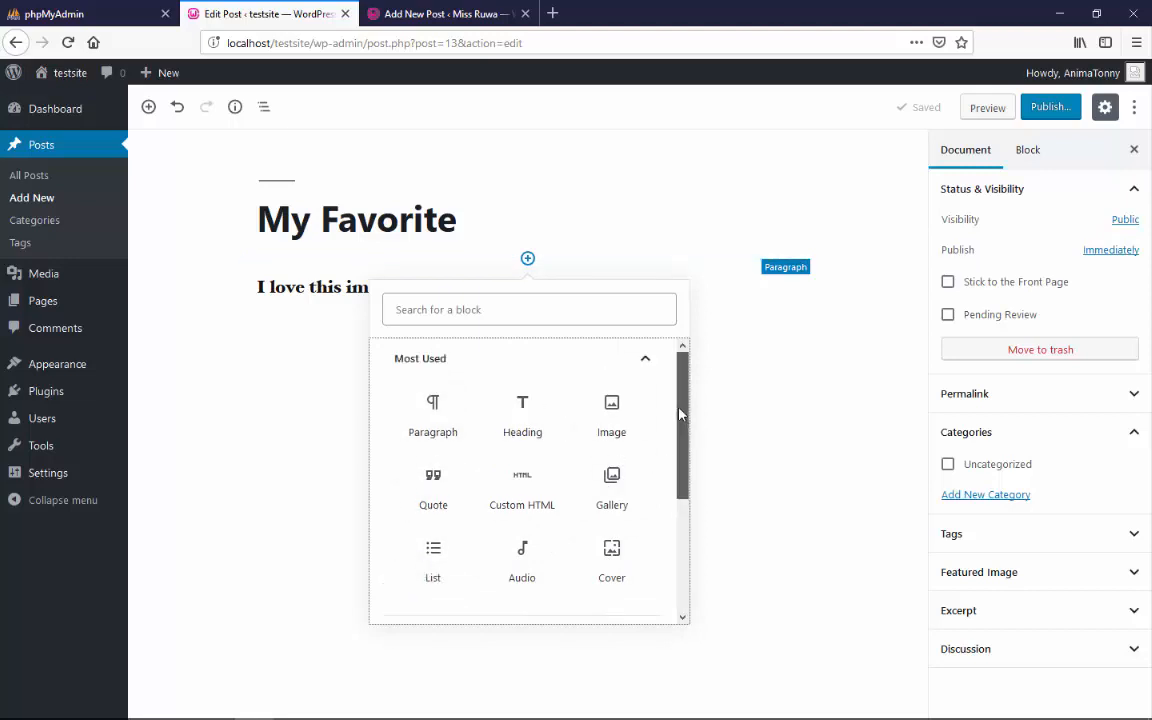
left_click(621, 416)
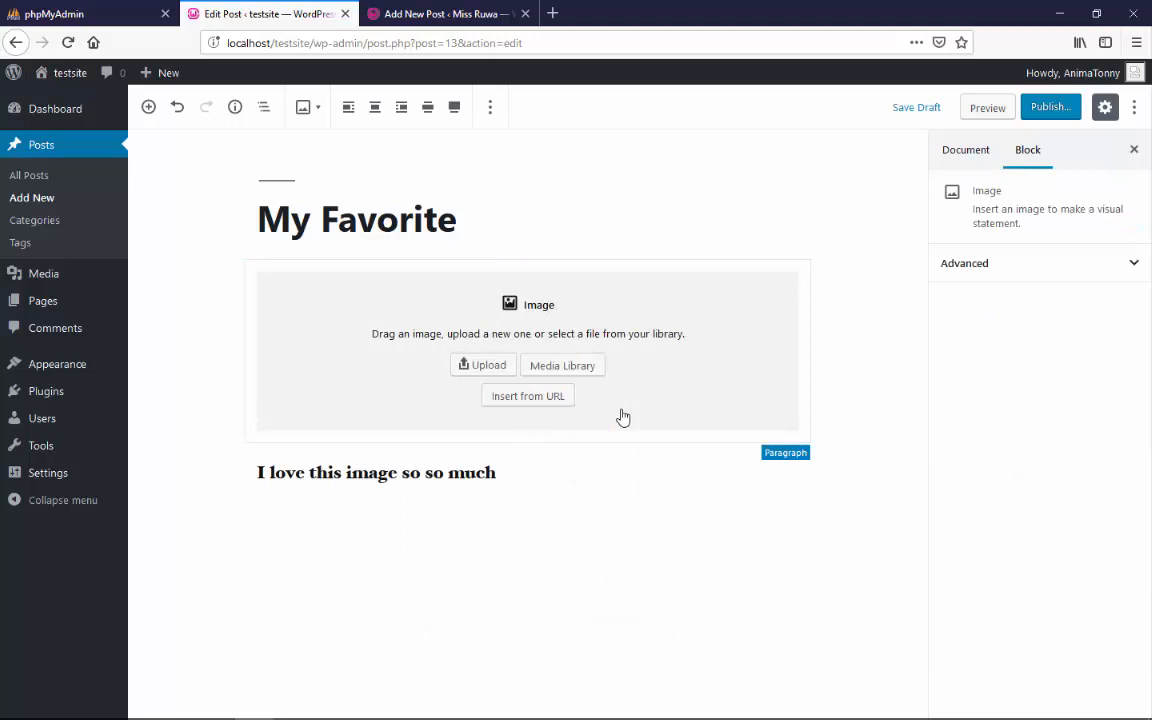
Upload Buck_portal.png from the iceage folder into the Image block
left_click(477, 367)
left_click(303, 284)
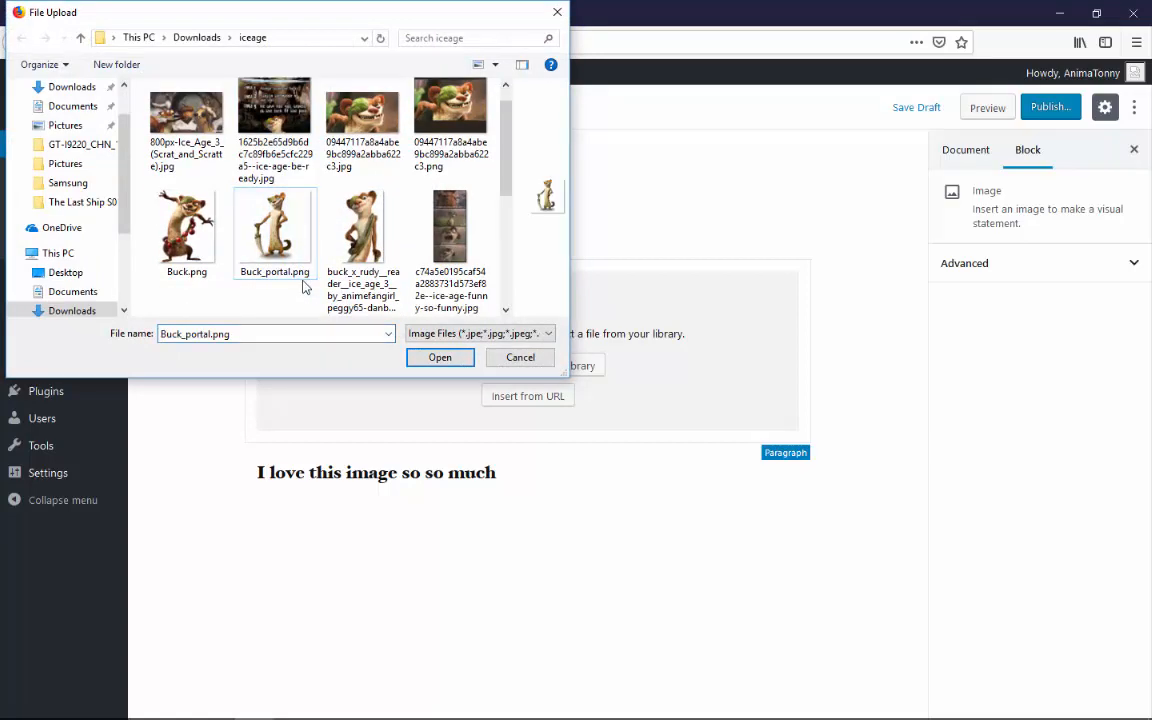
double_click(303, 284)
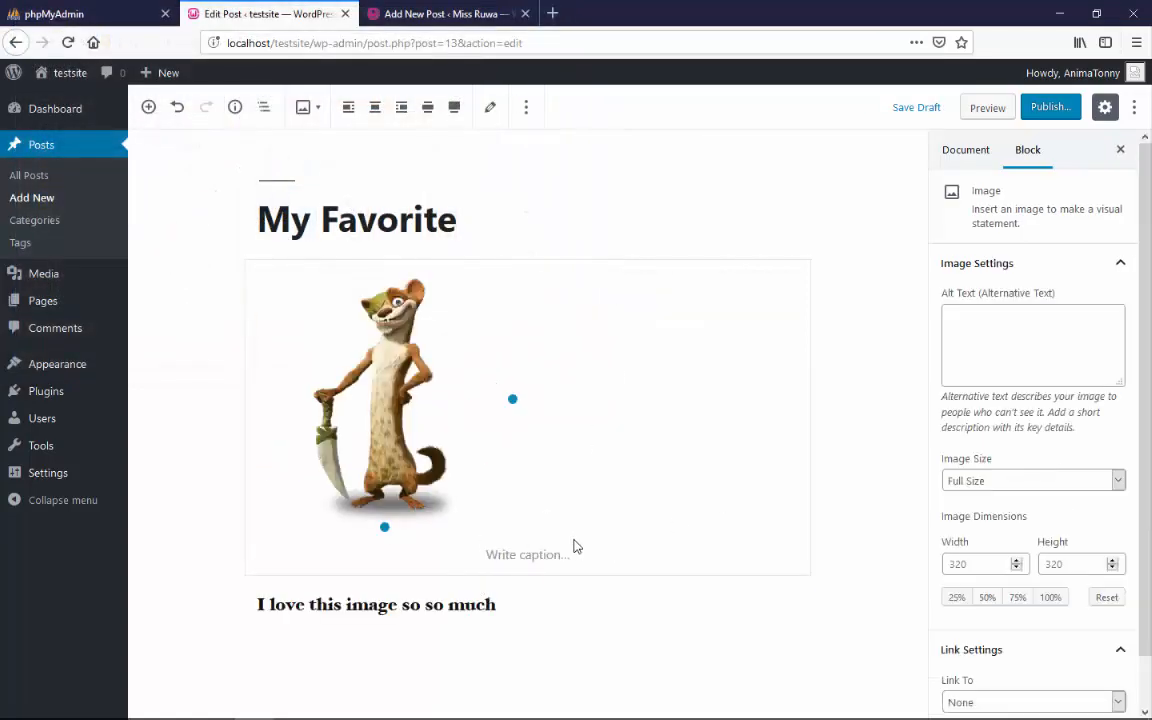
Caption the image "This is Buck the cray Wiesel"
left_click(535, 553)
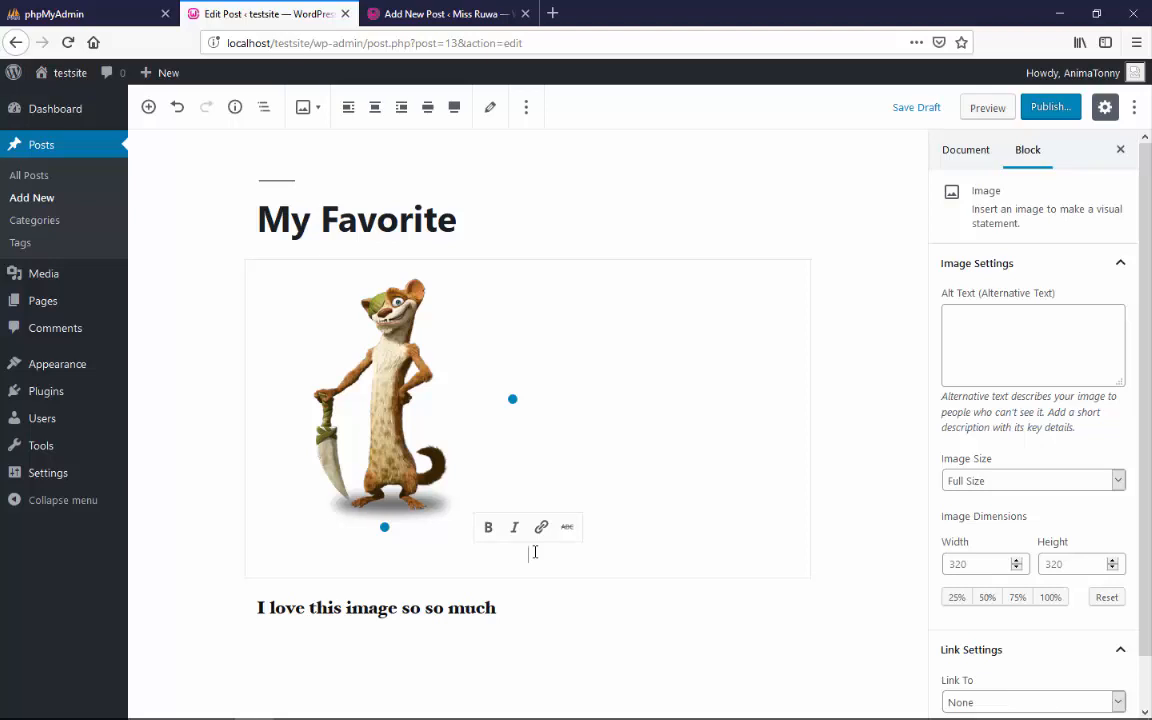
type("TH")
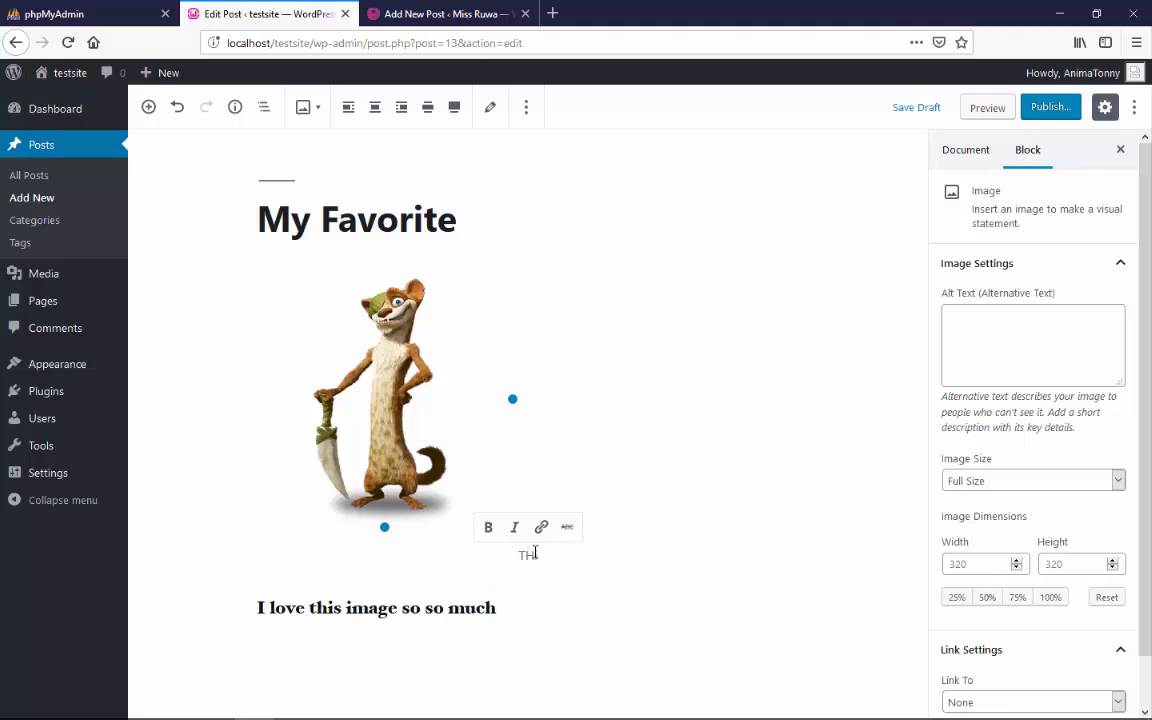
type("is is buck the cray")
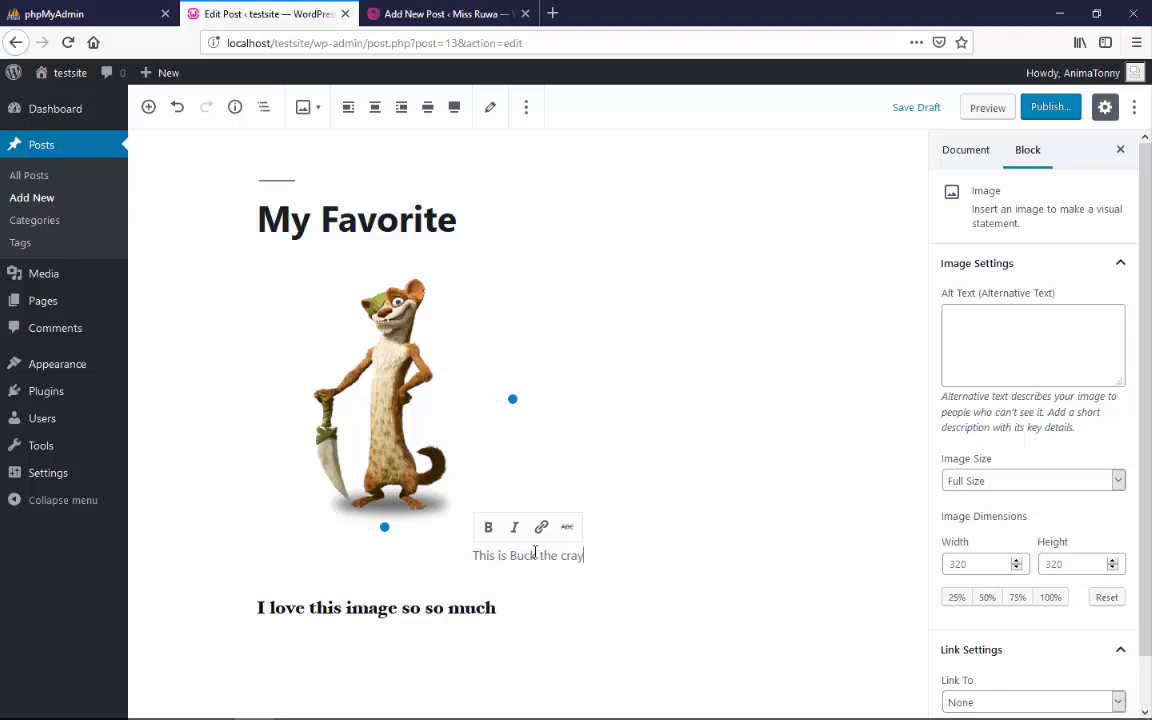
type(" Wiesel")
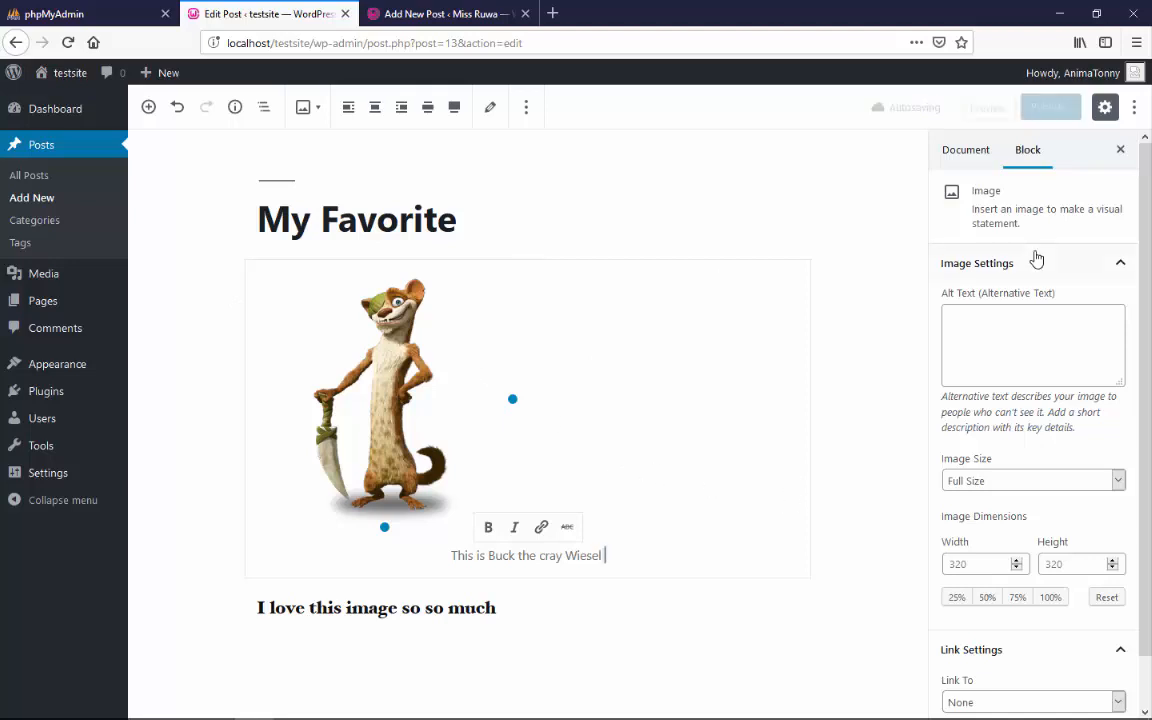
Review the available Image Size options in the image's block settings without choosing a different one
scroll(1147, 417, "down", 1)
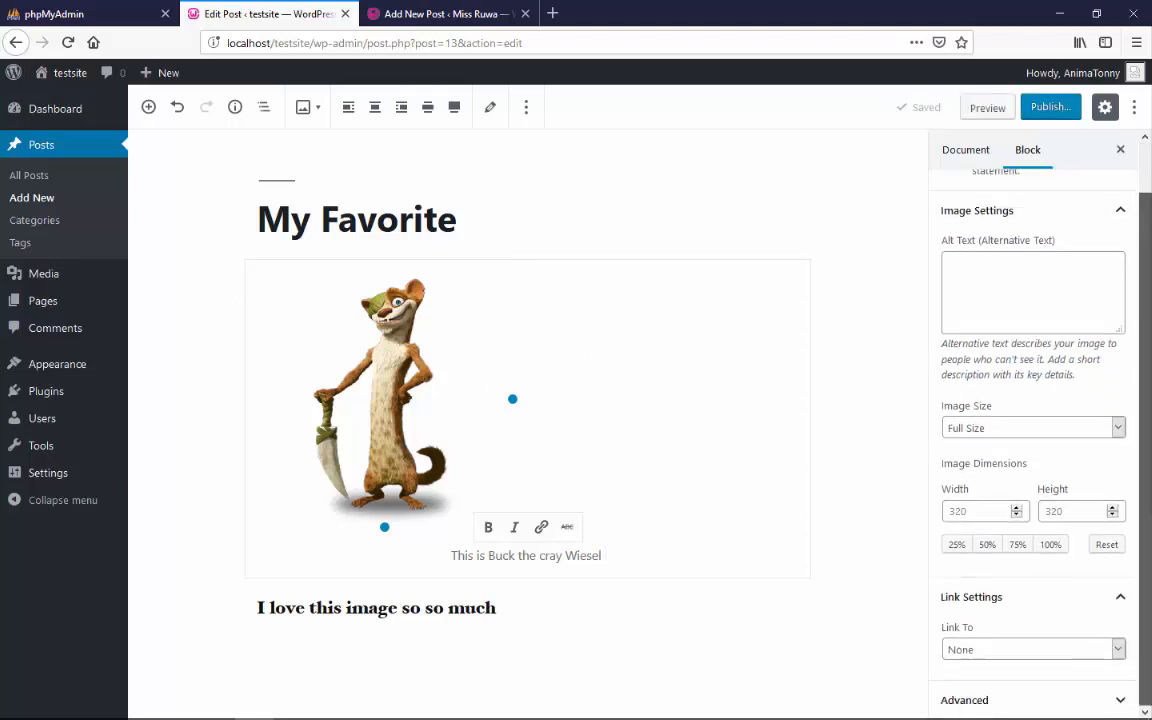
left_click(1113, 430)
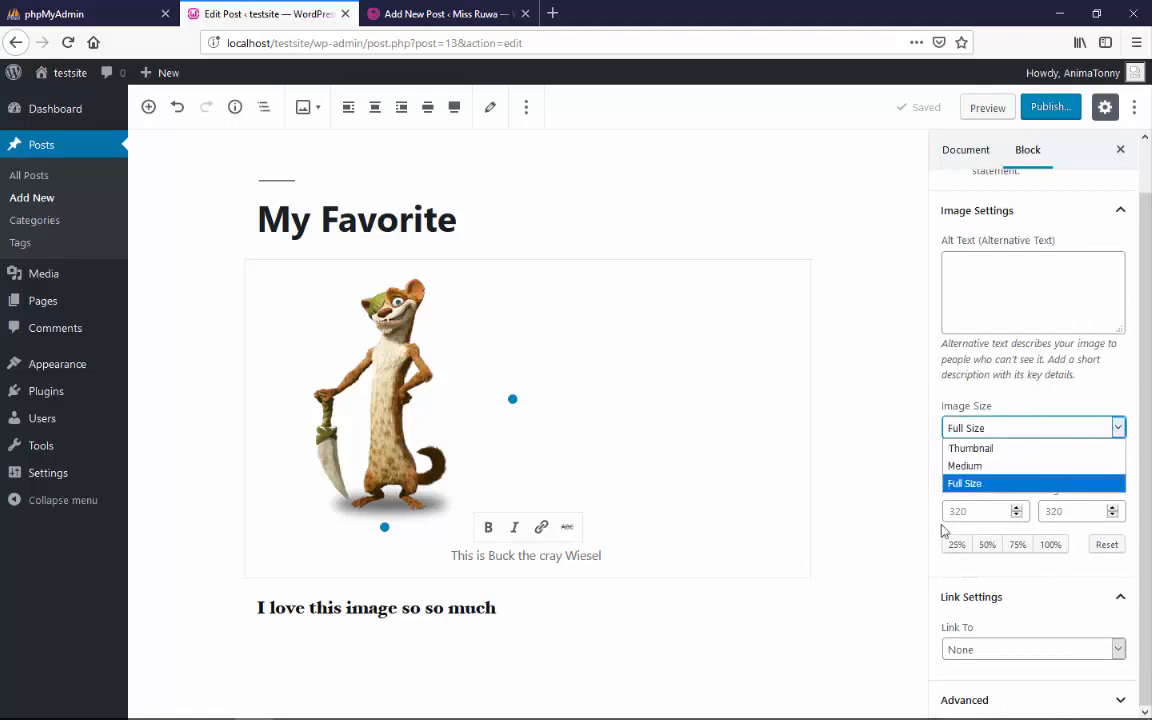
left_click(1141, 495)
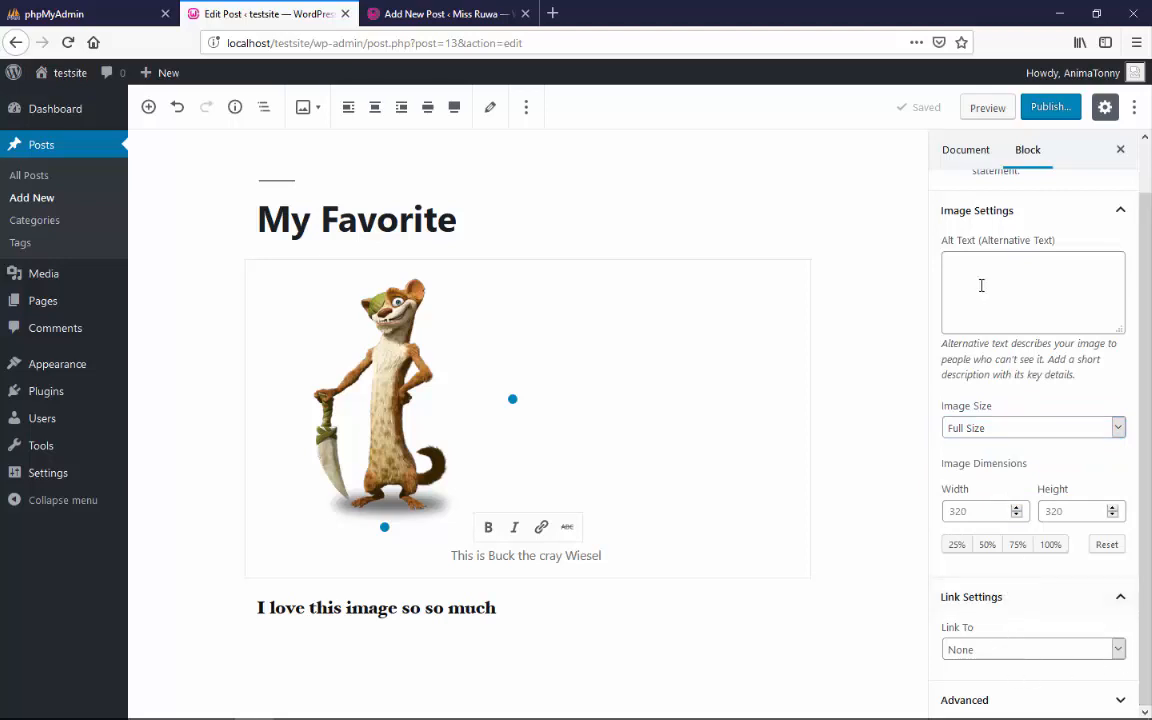
Review the post's document settings, expanding the Permalink and Tags sections, and collapse Tags, Categories and Permalink again
left_click(957, 160)
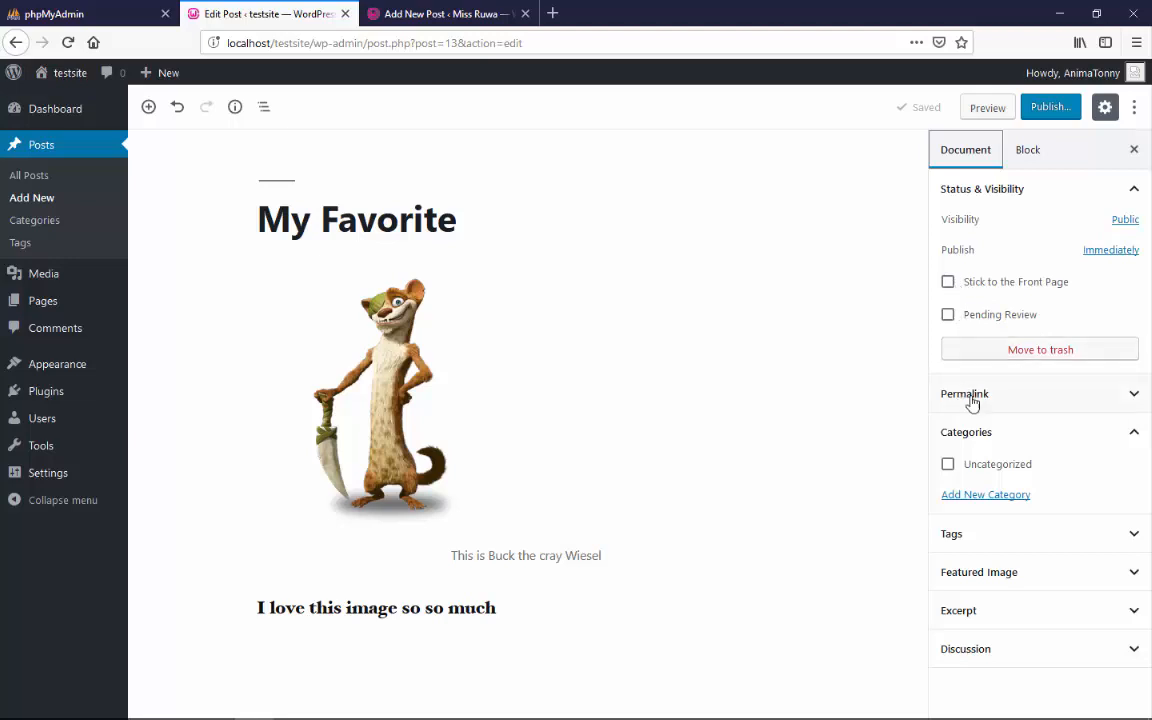
left_click(1057, 408)
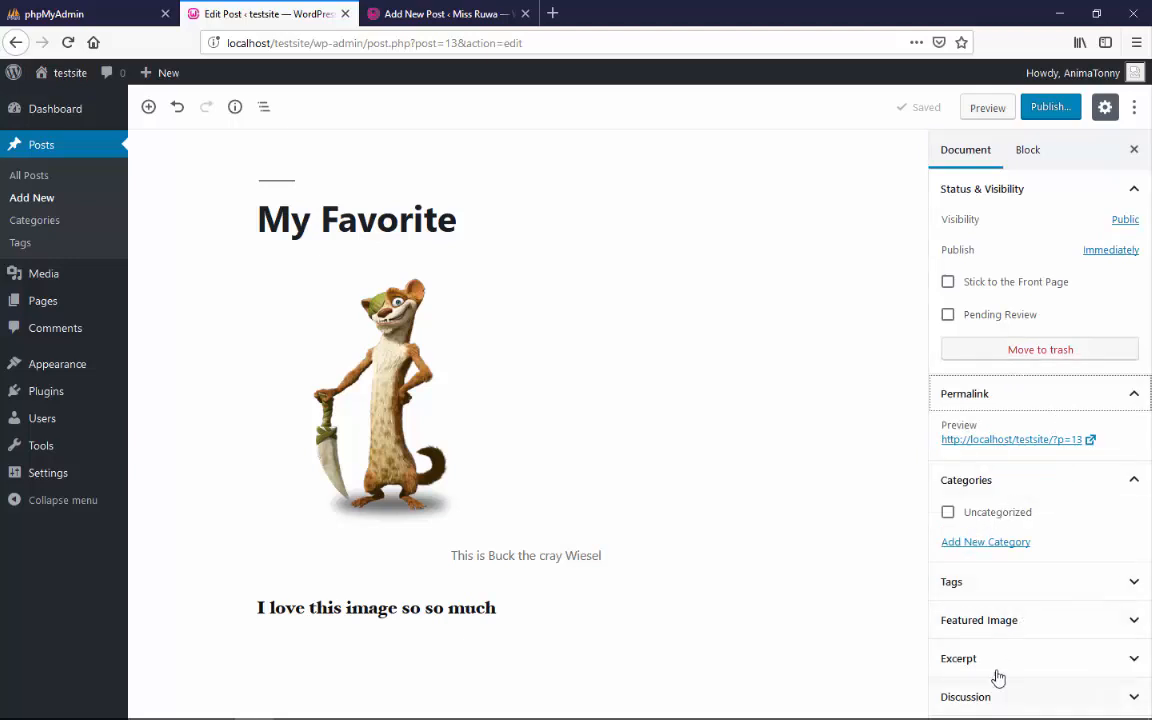
left_click(1016, 587)
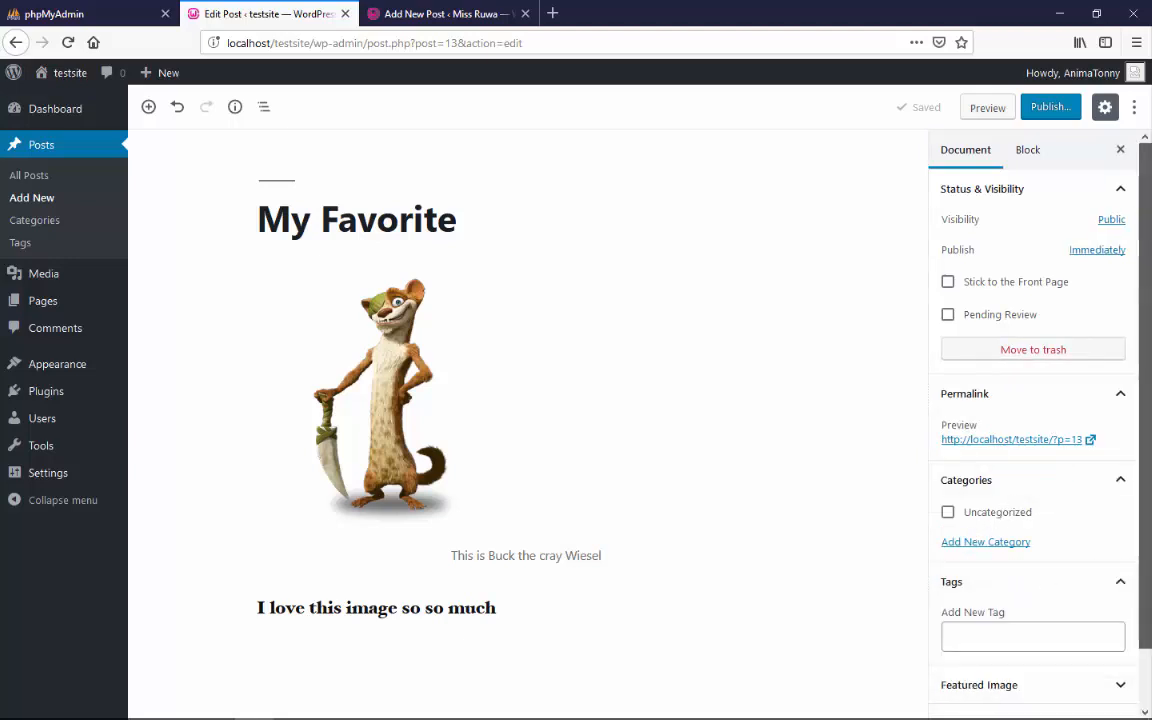
scroll(1122, 550, "down", 1)
left_click(1118, 527)
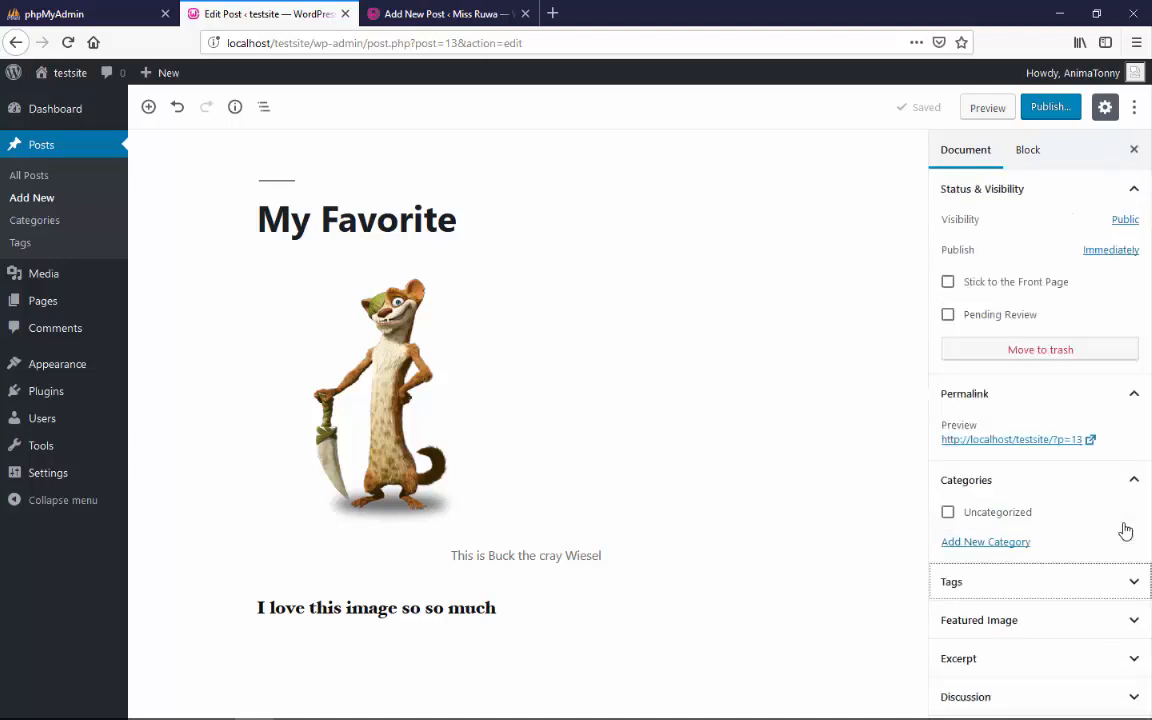
left_click(1134, 480)
left_click(1133, 396)
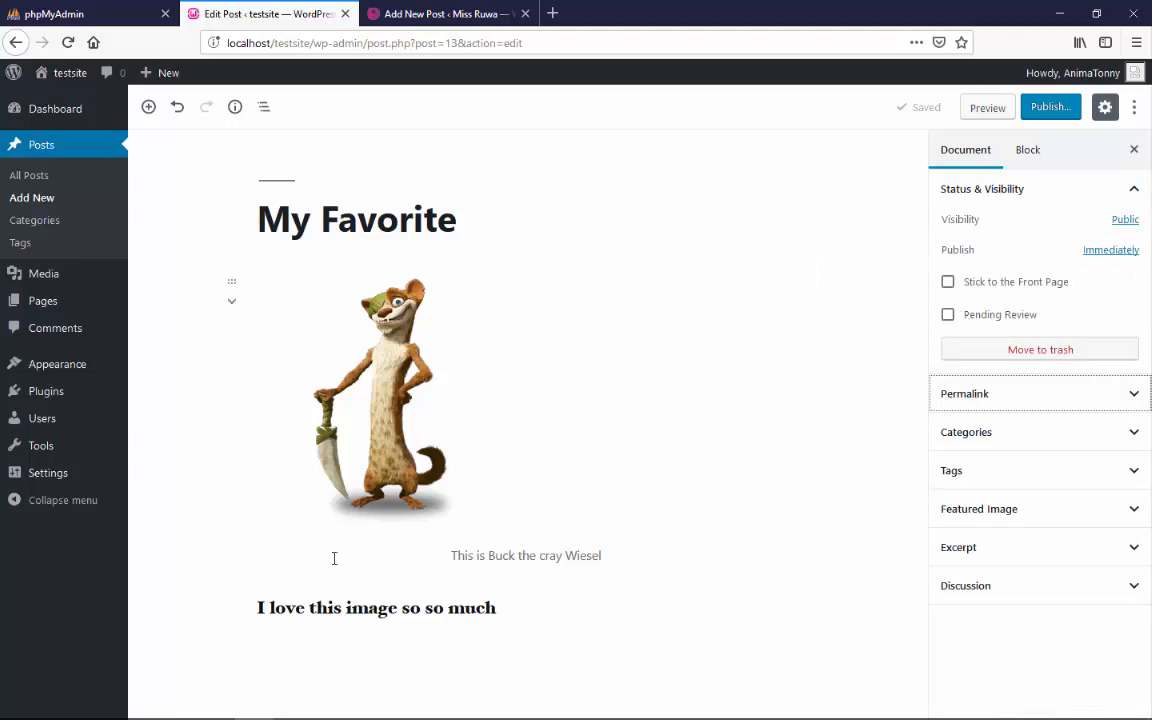
Insert a bulleted List block below the paragraph with the items "Ice Age 1", "Ice Age 2" and "Ice Age 3"
left_click(148, 107)
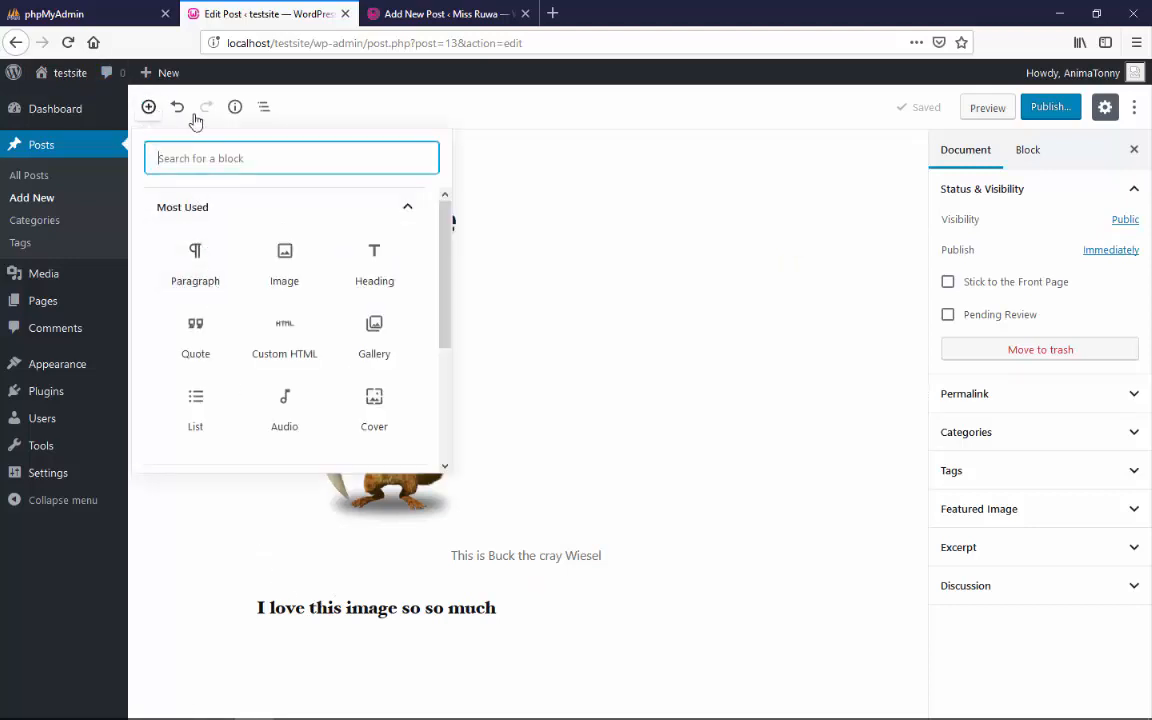
left_click(189, 431)
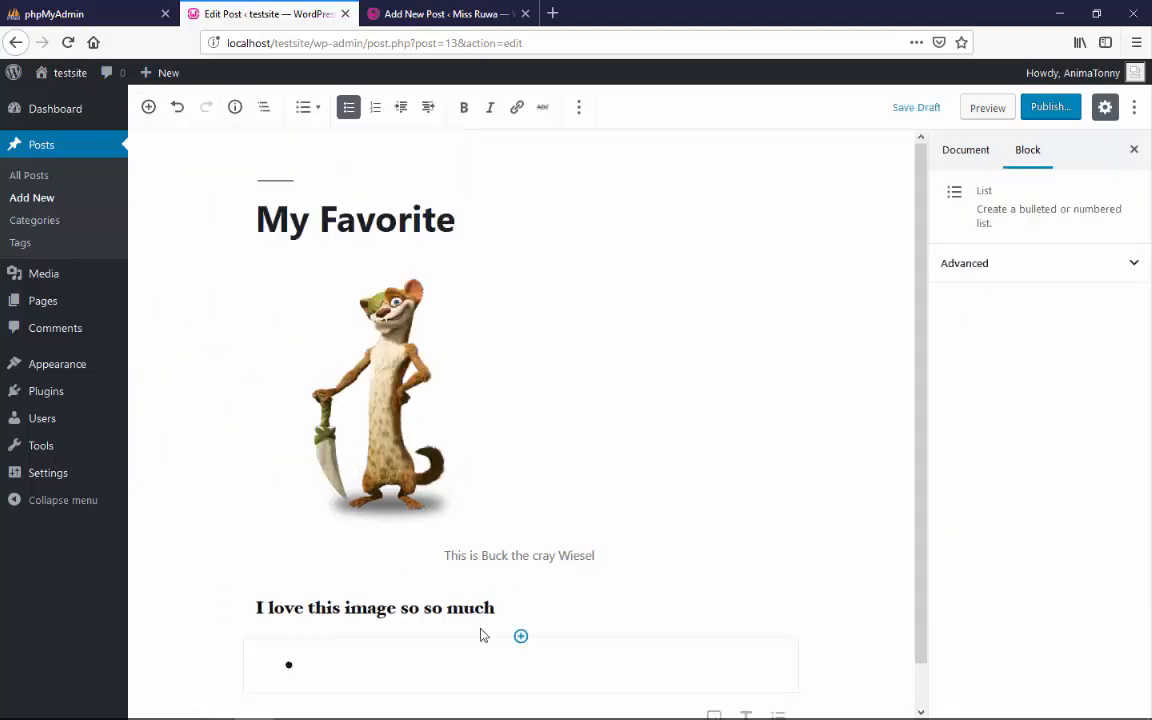
type("Ice Age ")
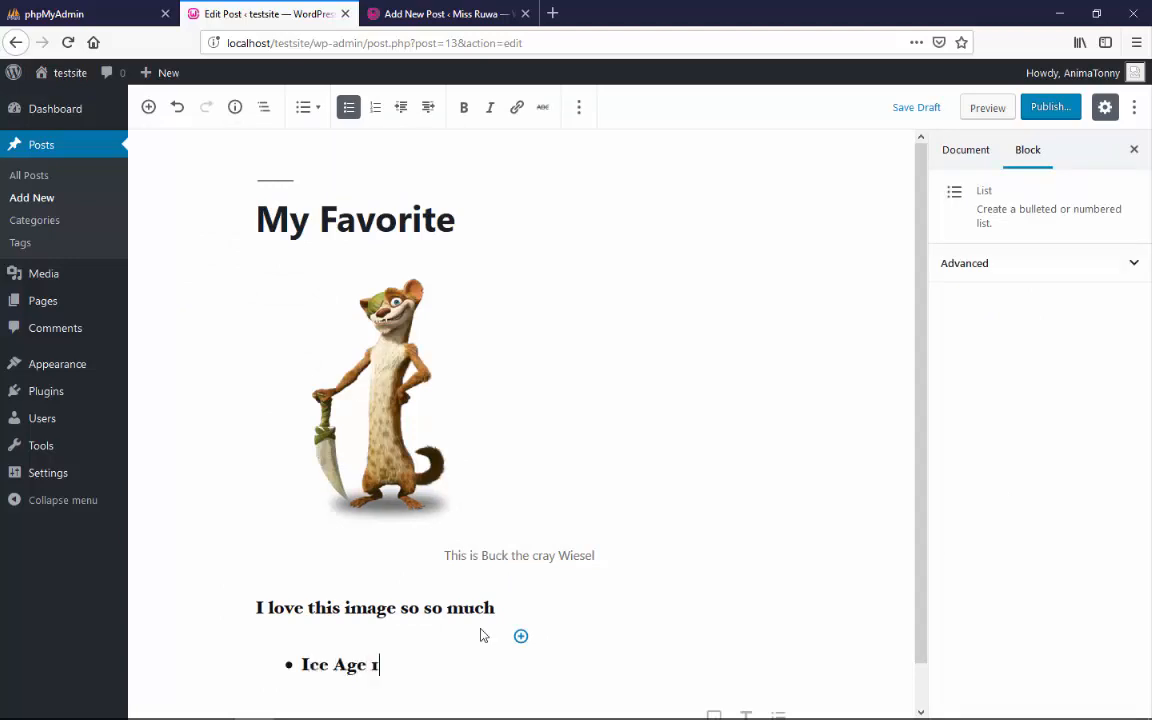
type("1")
key("Return")
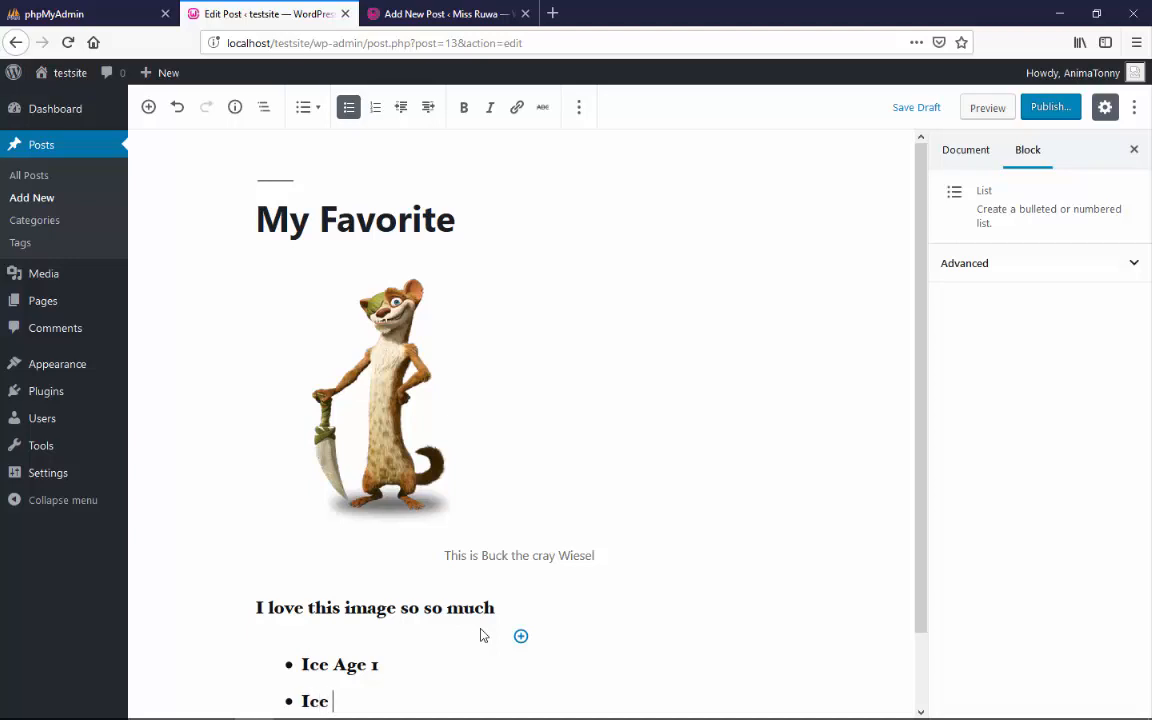
key("Return")
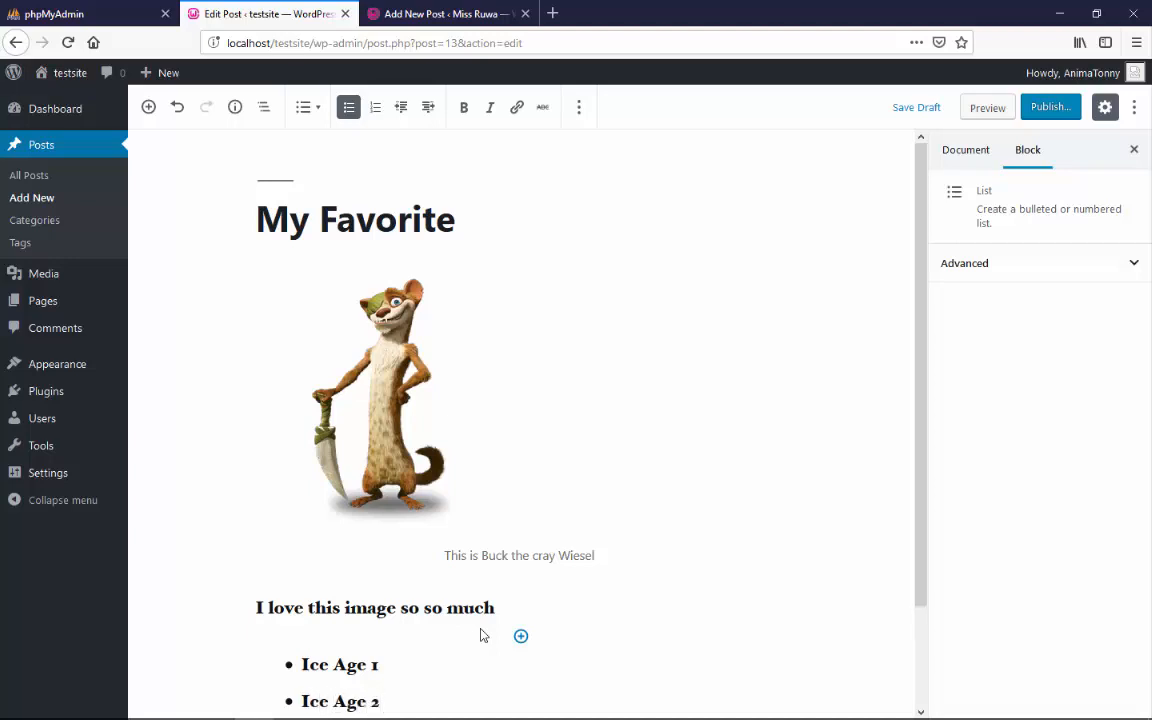
type("Ice Age 3")
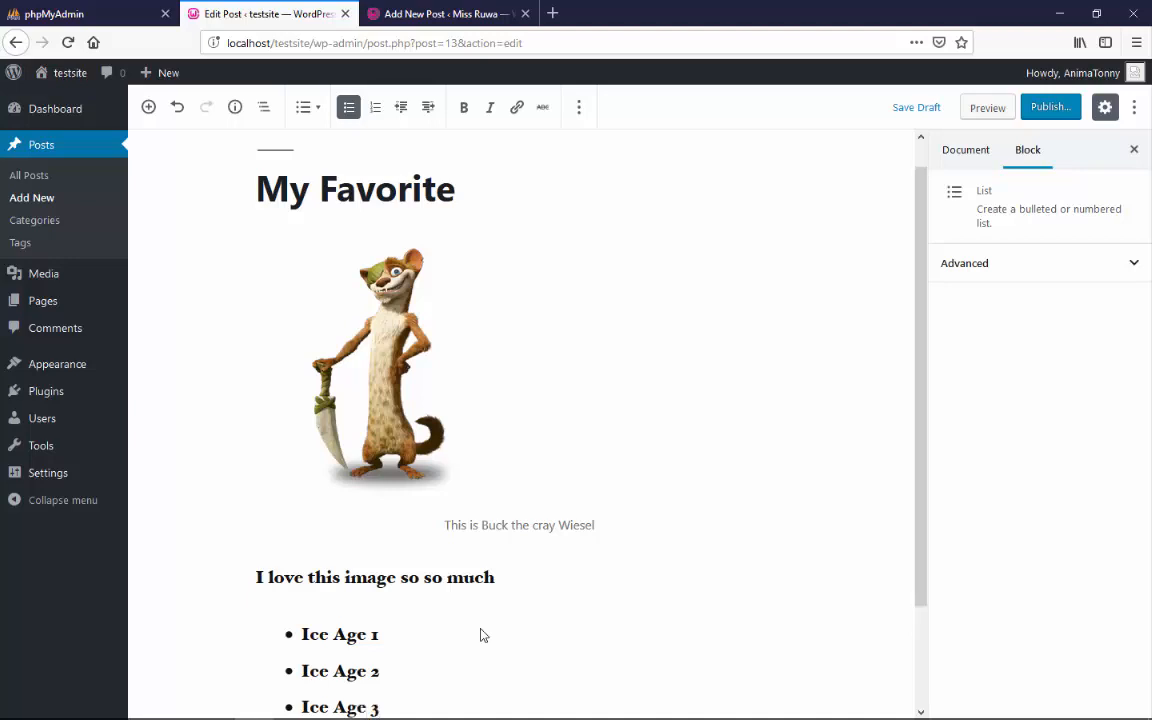
Move the list block up to directly below the post title and delete its empty last bullet
left_click(353, 578)
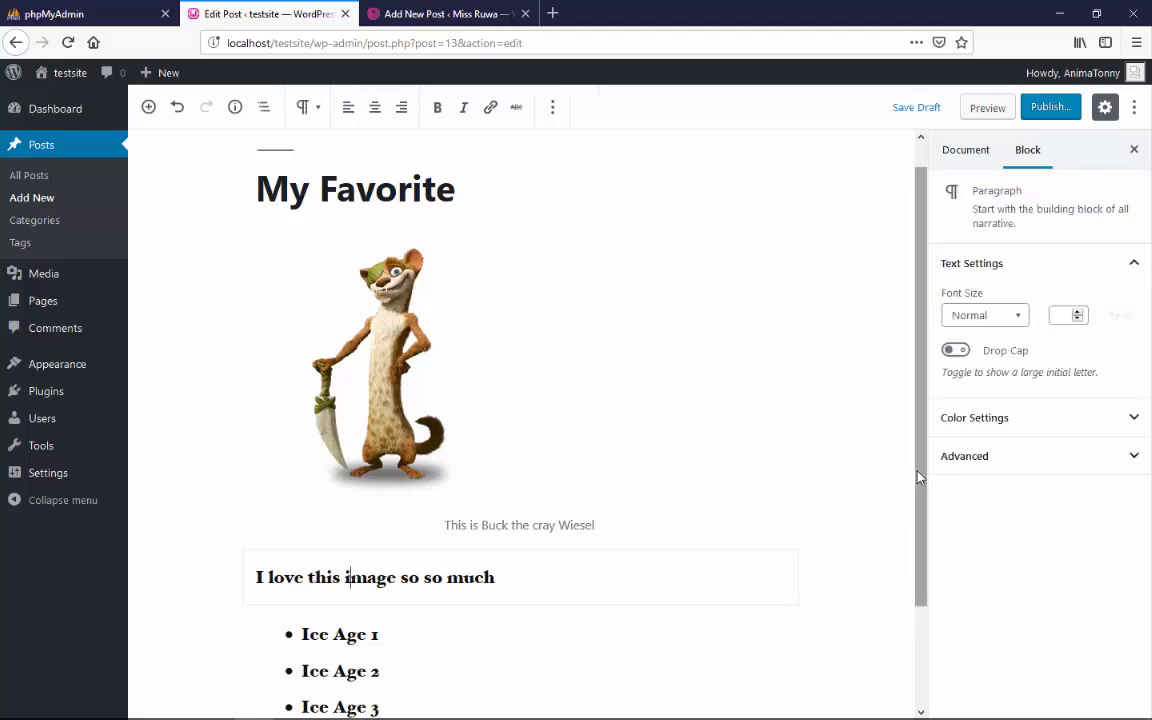
left_click_drag(918, 476, 918, 566)
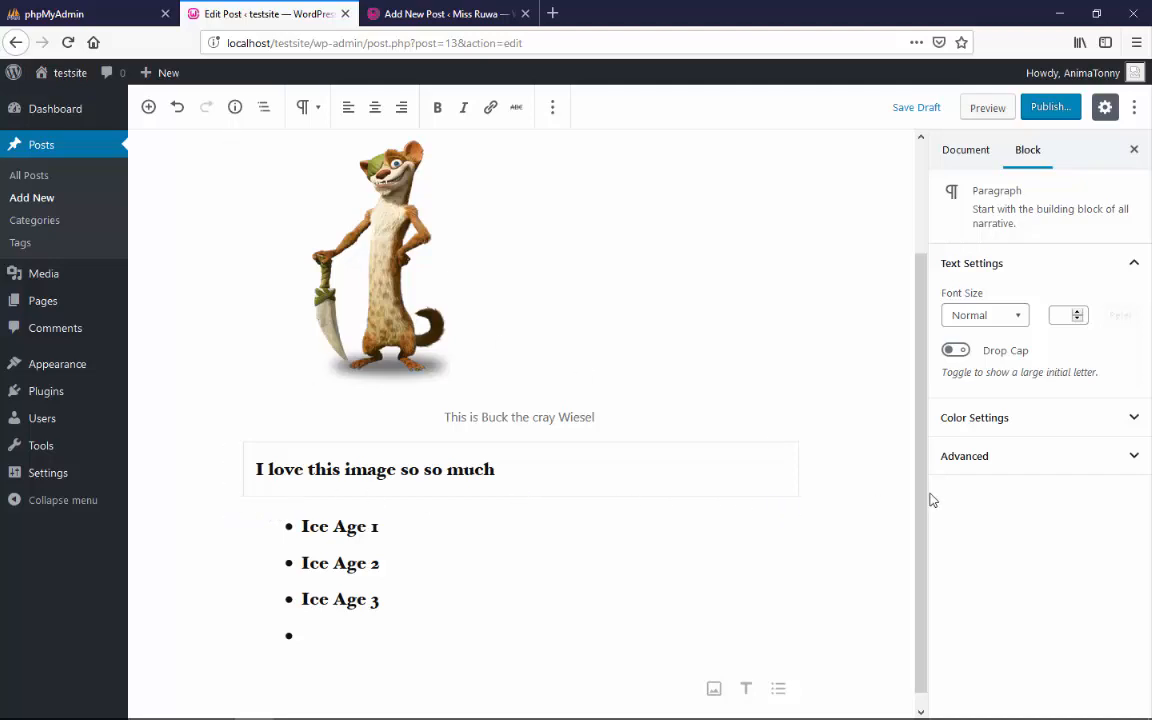
scroll(897, 411, "up", 3)
scroll(897, 435, "down", 1)
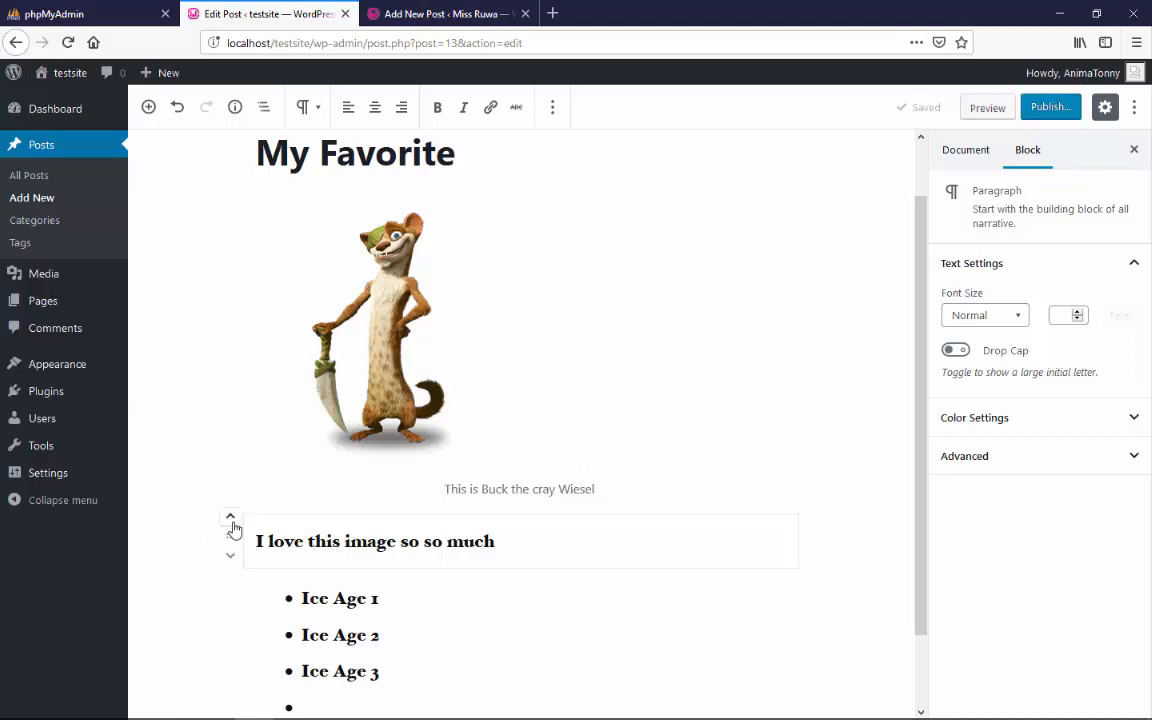
left_click(230, 577)
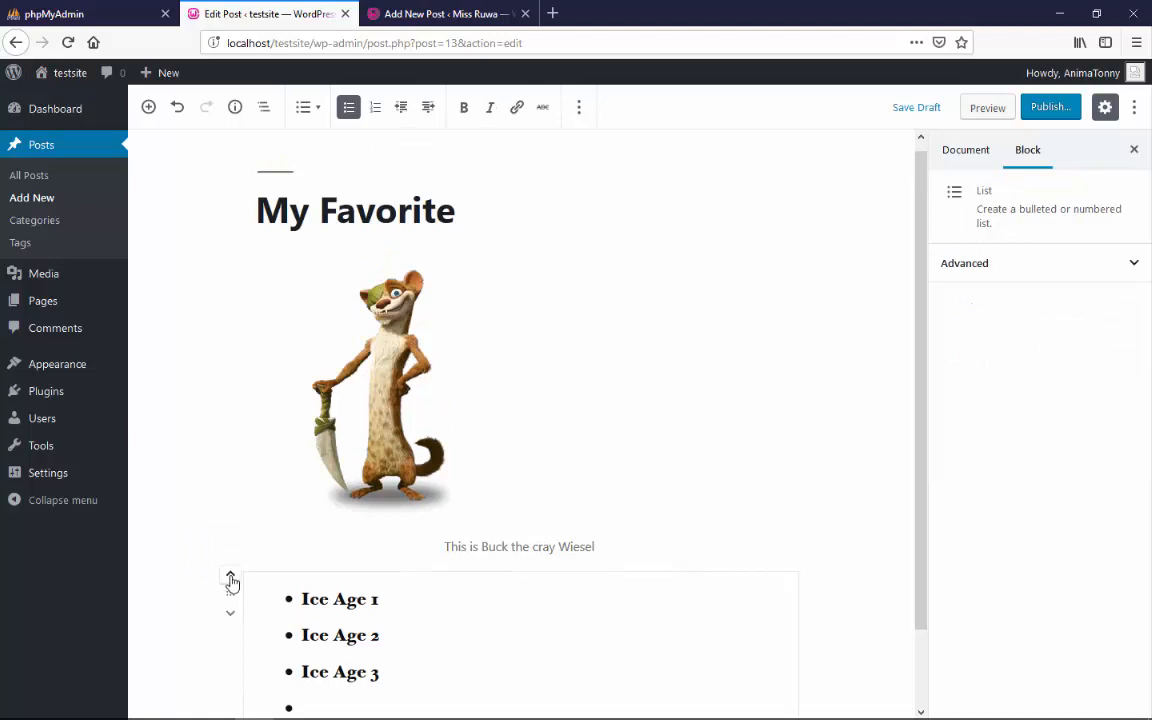
left_click(231, 578)
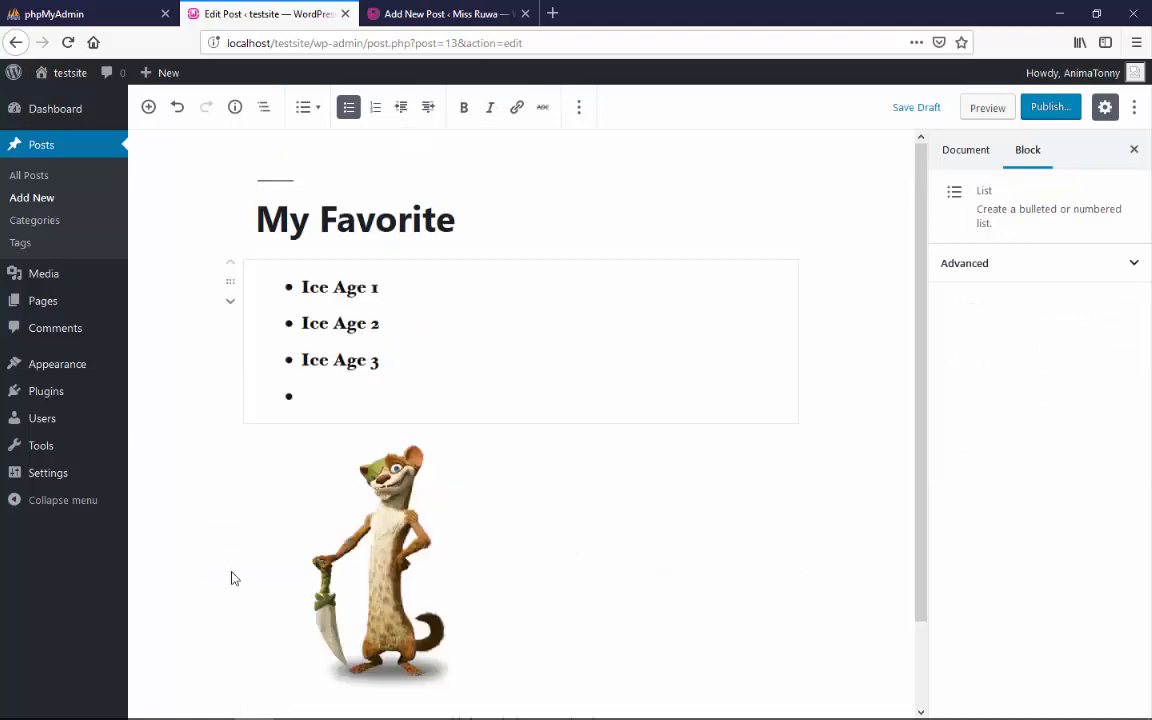
left_click(311, 396)
key("BackSpace")
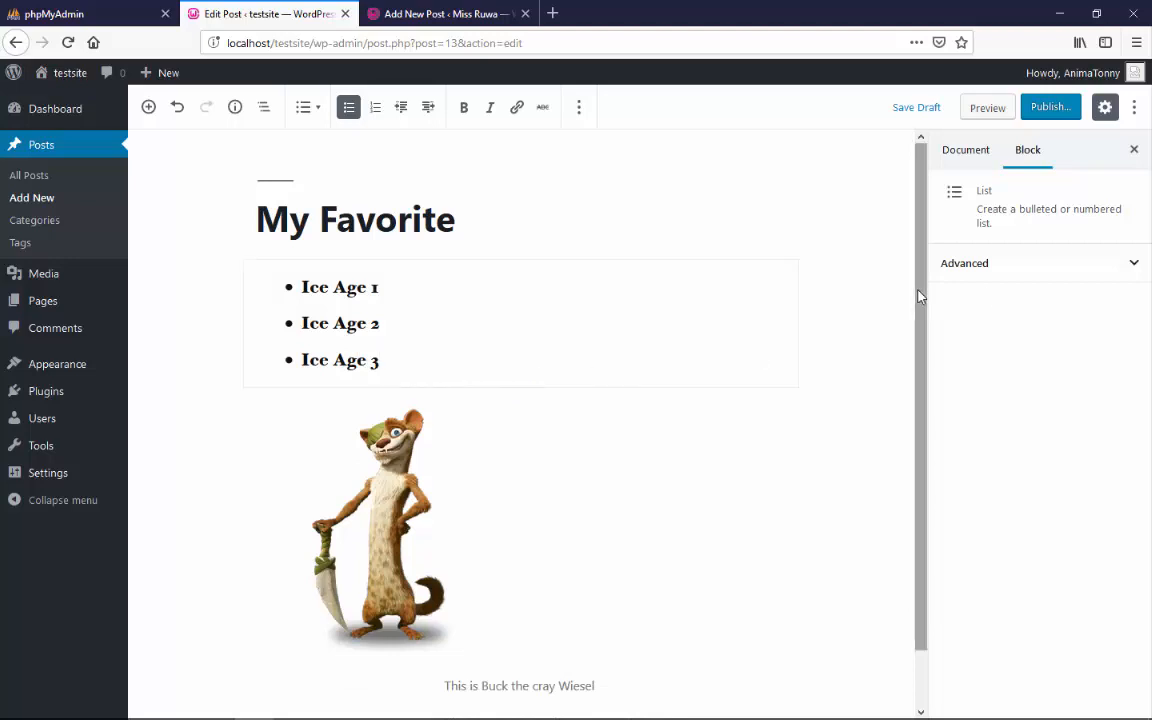
Add a Paragraph block after "I love this image so so much" with the text "This is the HTML part"
left_click_drag(920, 291, 941, 470)
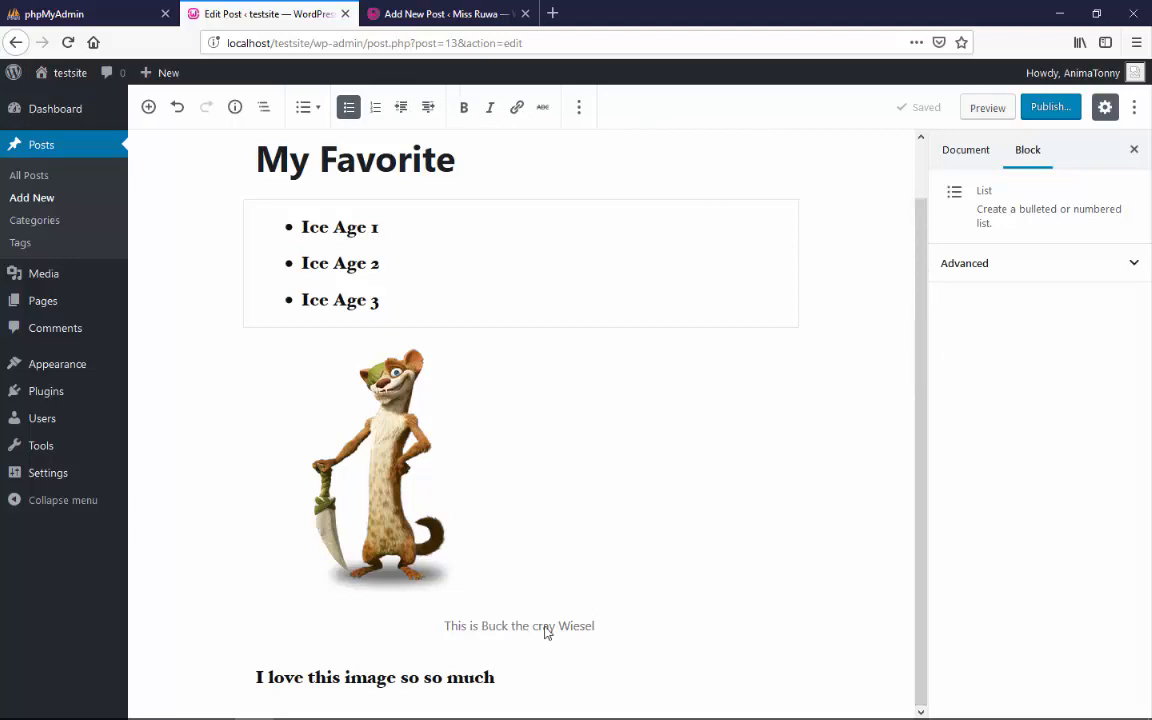
left_click(563, 679)
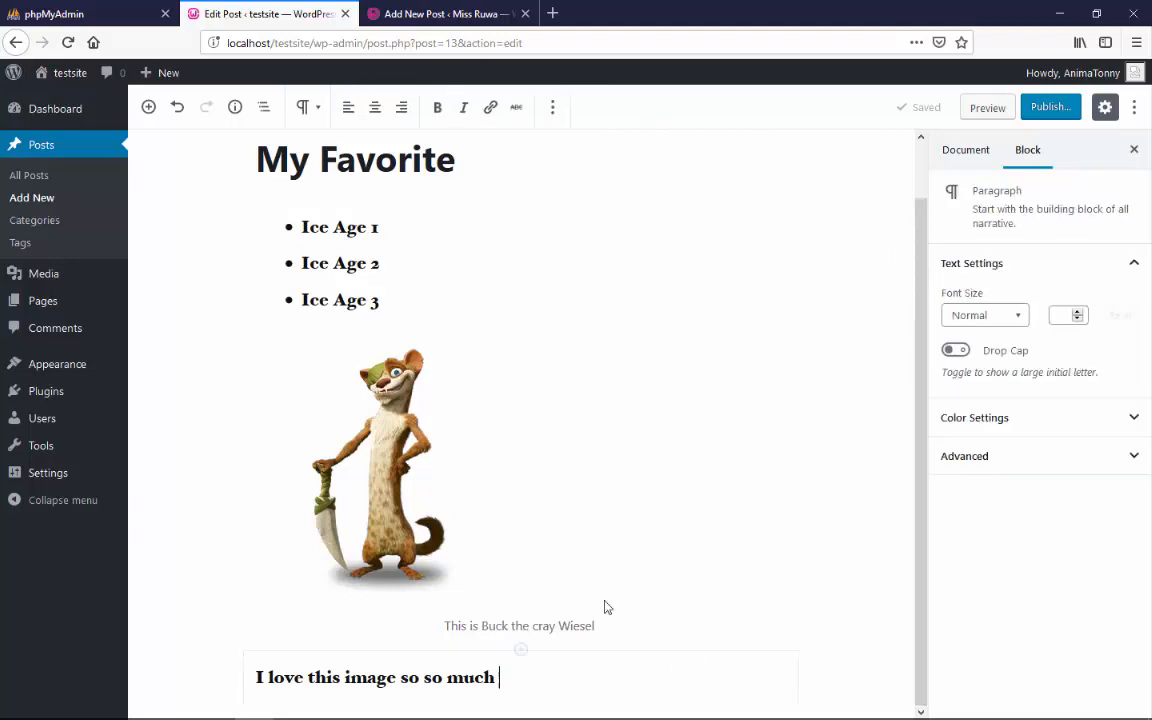
left_click(148, 107)
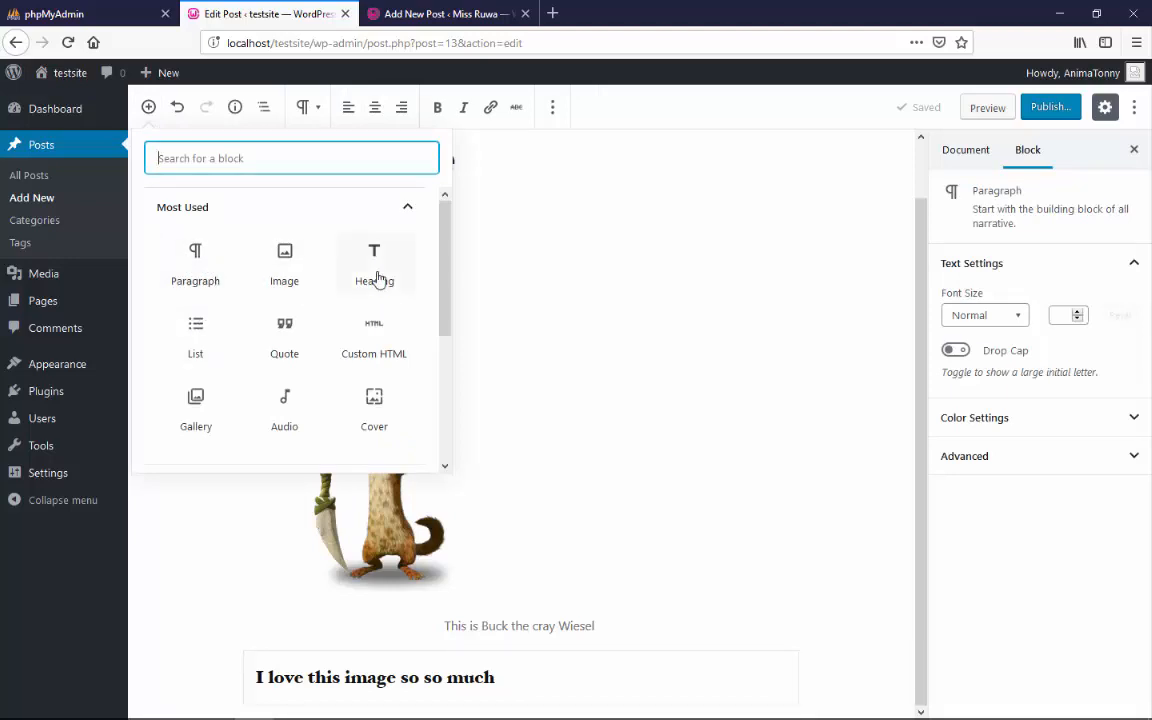
left_click(208, 250)
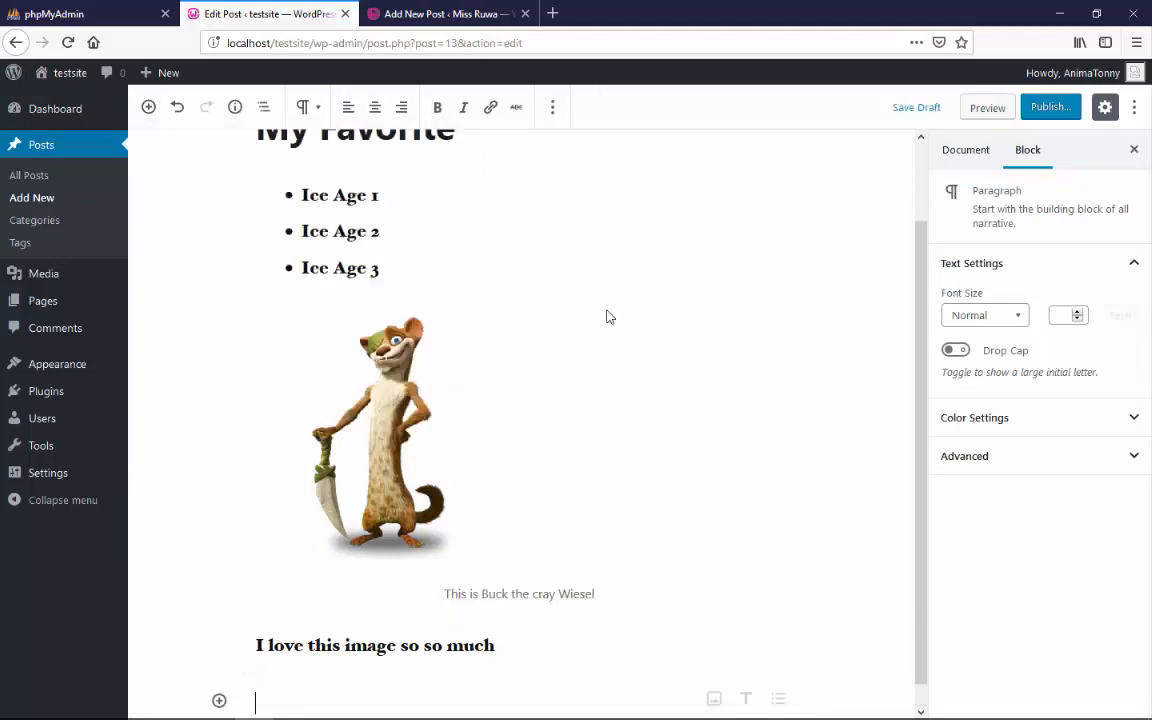
left_click_drag(920, 353, 927, 476)
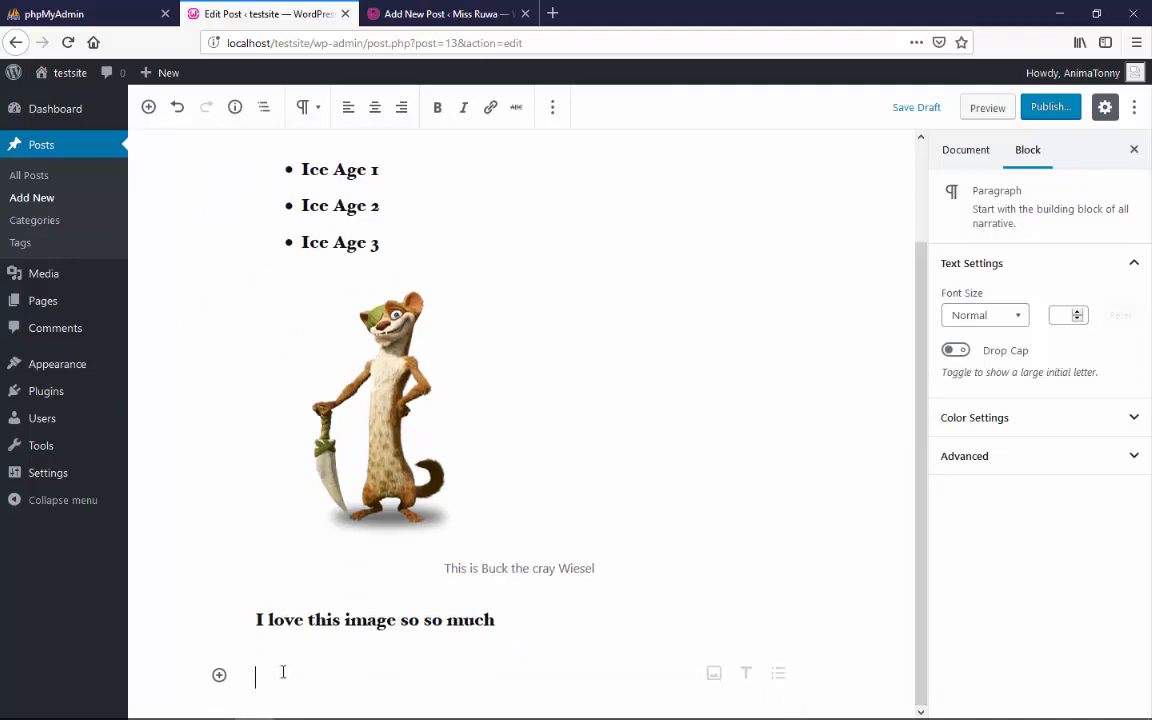
type("THis i")
key("BackSpace")
key("BackSpace")
key("BackSpace")
type("his is the HTML ")
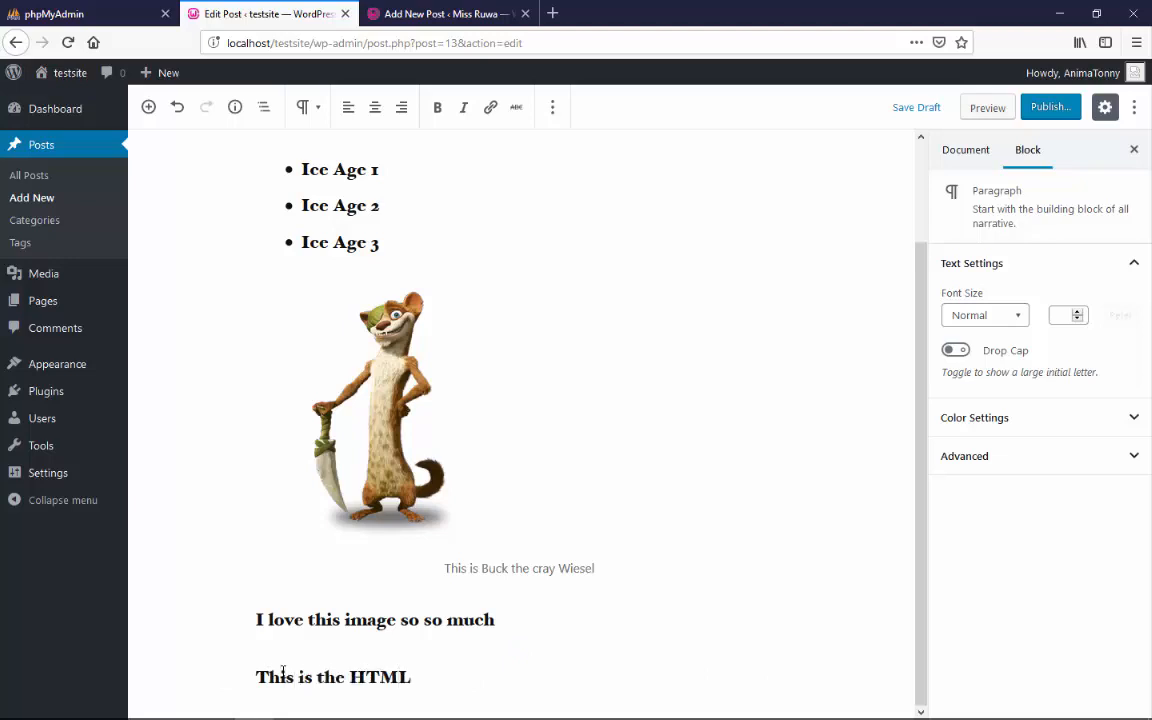
type("part")
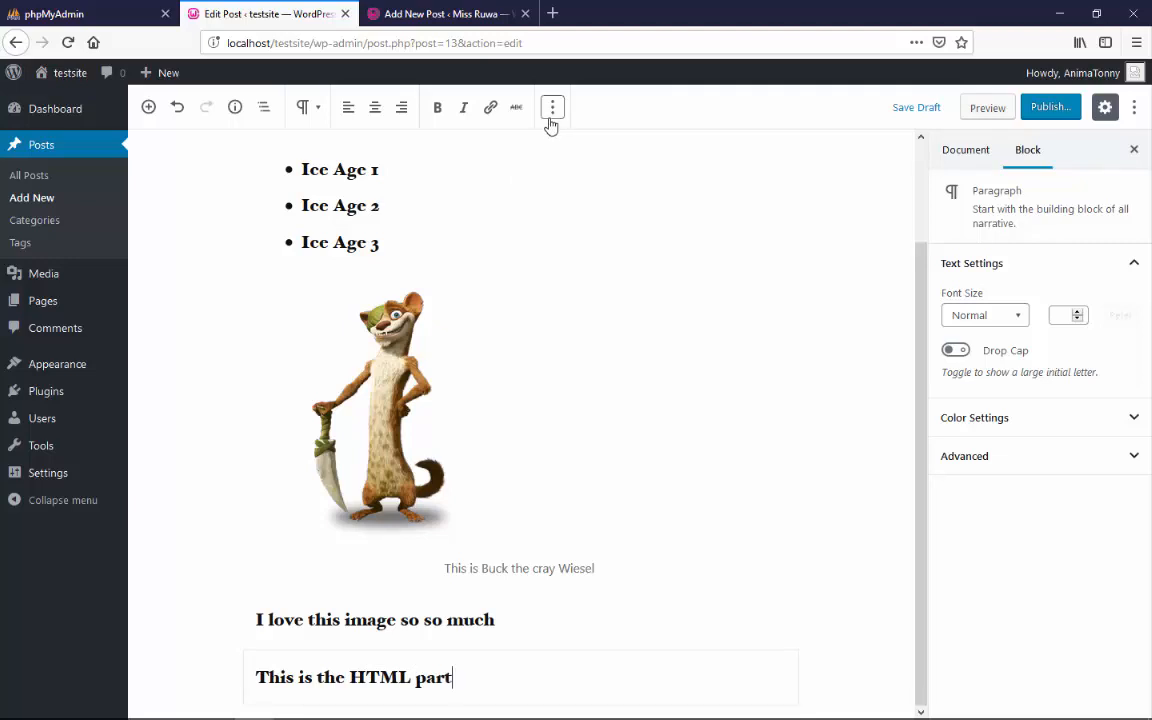
Edit the "This is the HTML part" paragraph as HTML and wrap its text in <h1> and </h1> tags inside the <p> element
mouse_move(335, 714)
left_click(552, 115)
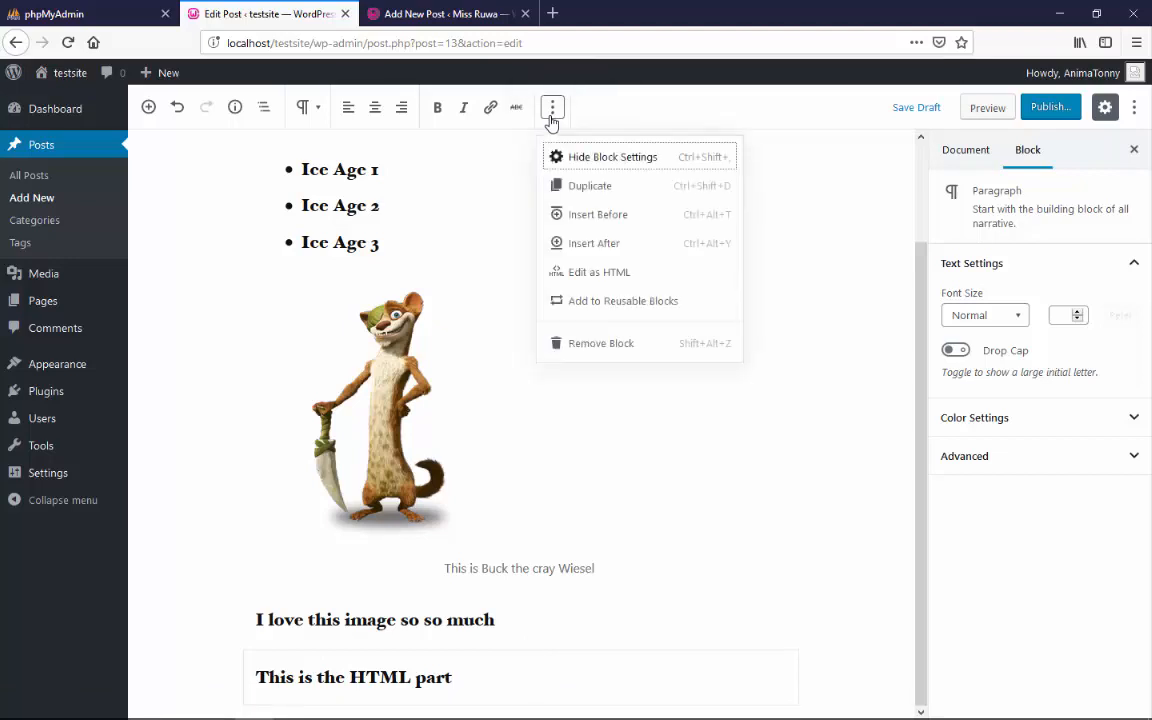
left_click(611, 276)
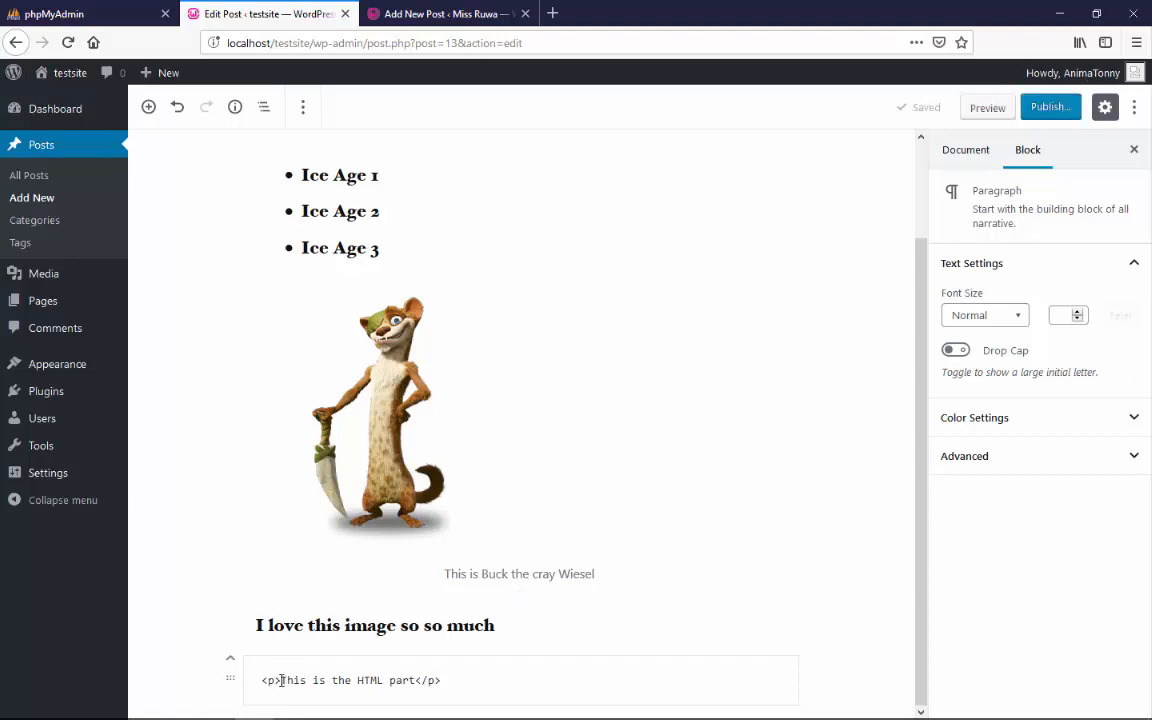
left_click(281, 680)
type("<h1>")
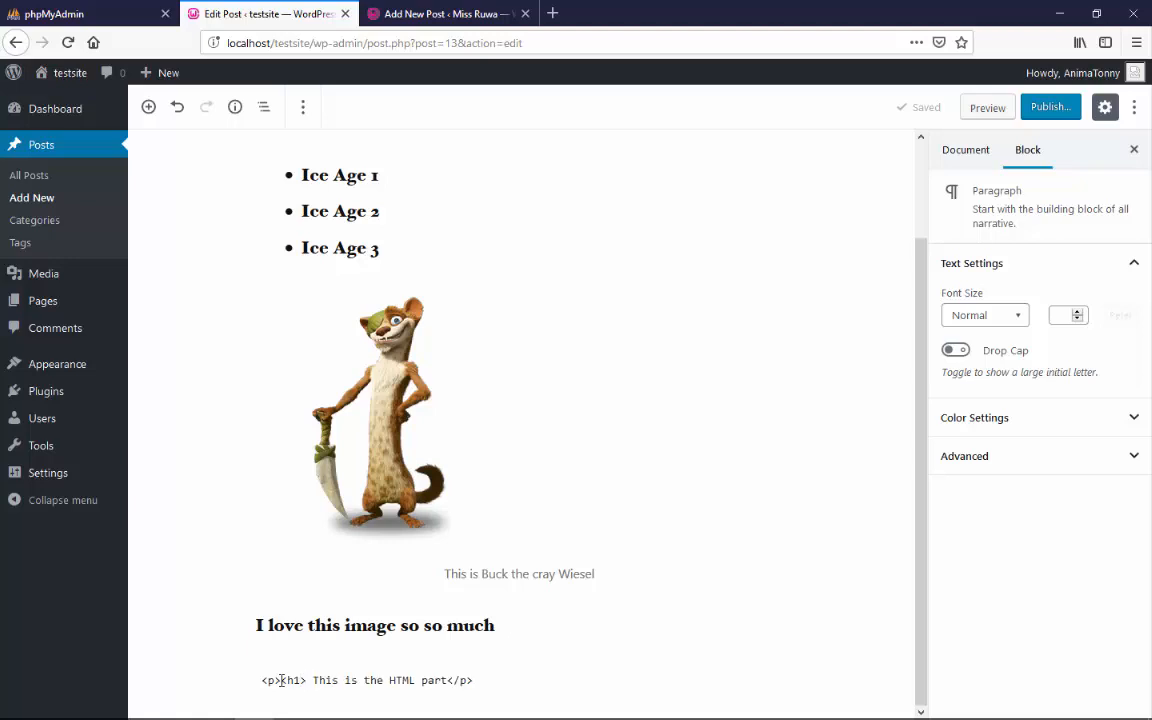
left_click(449, 680)
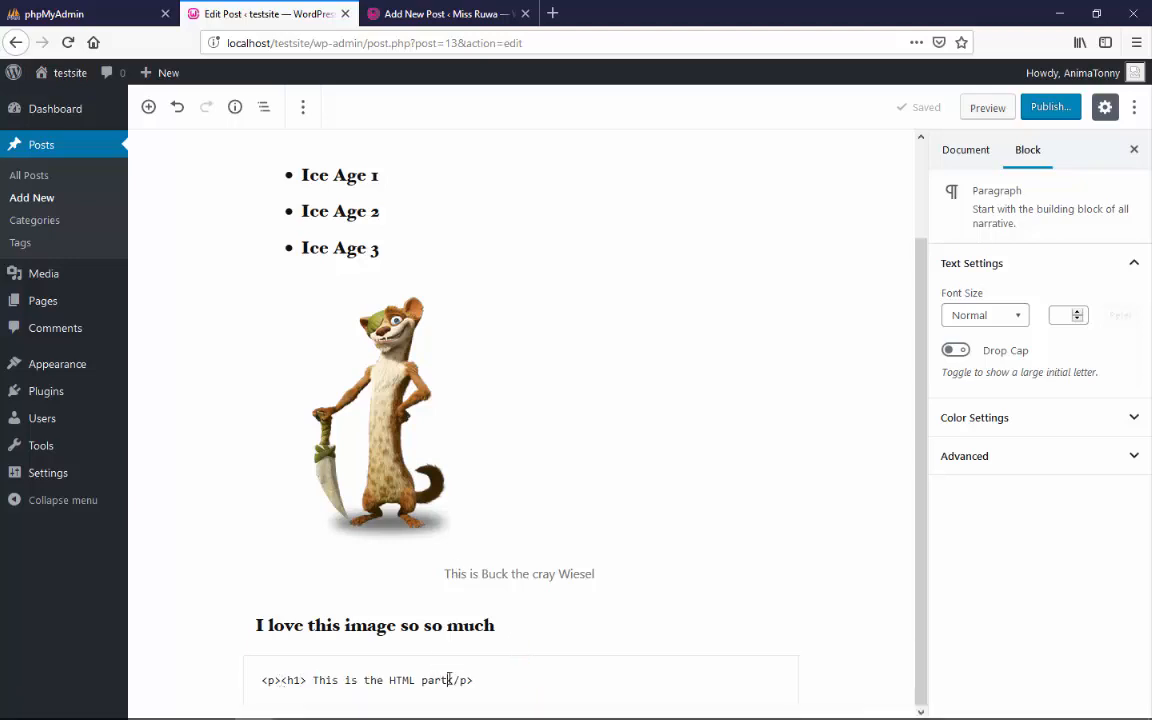
type("</")
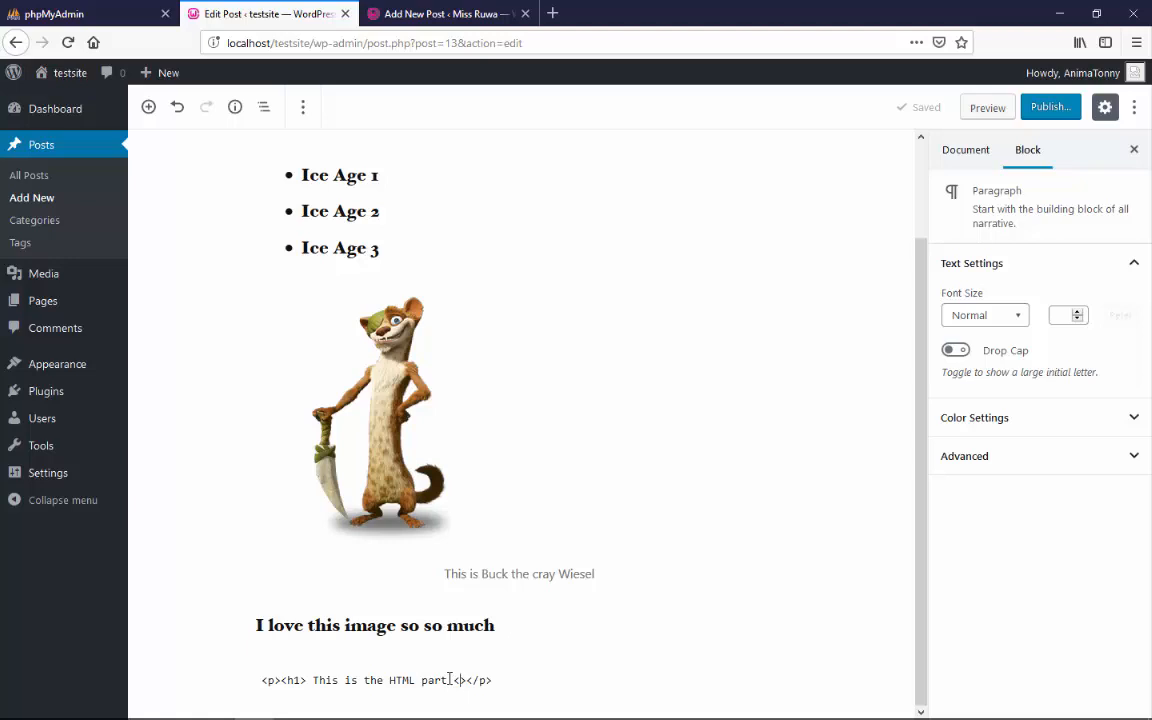
type("/h1>")
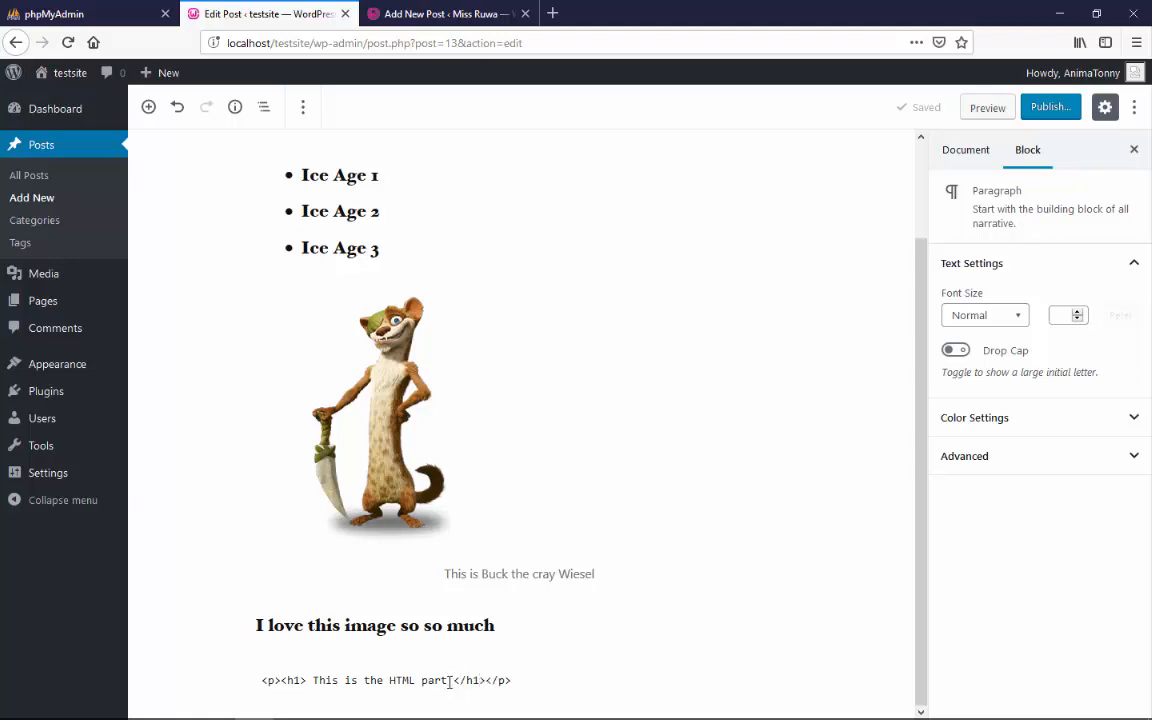
left_click(663, 609)
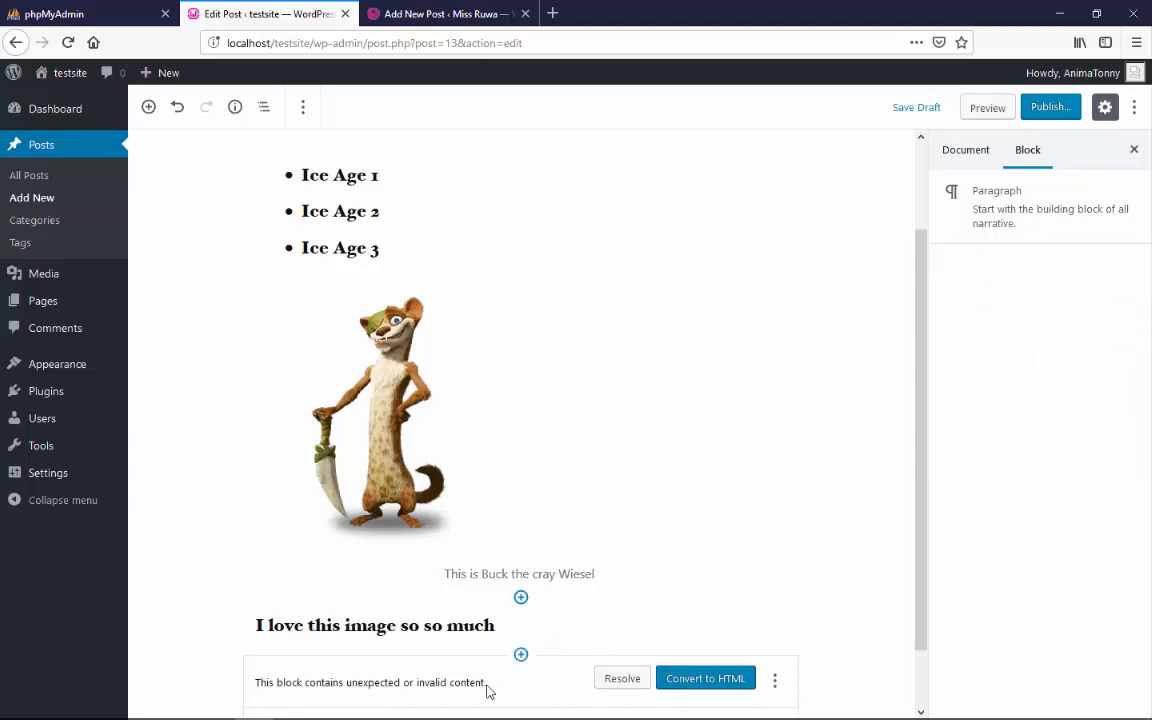
Convert the invalid "This is the HTML part" block to Custom HTML and capitalise its heading tags to <H1> and </H1>
left_click(706, 680)
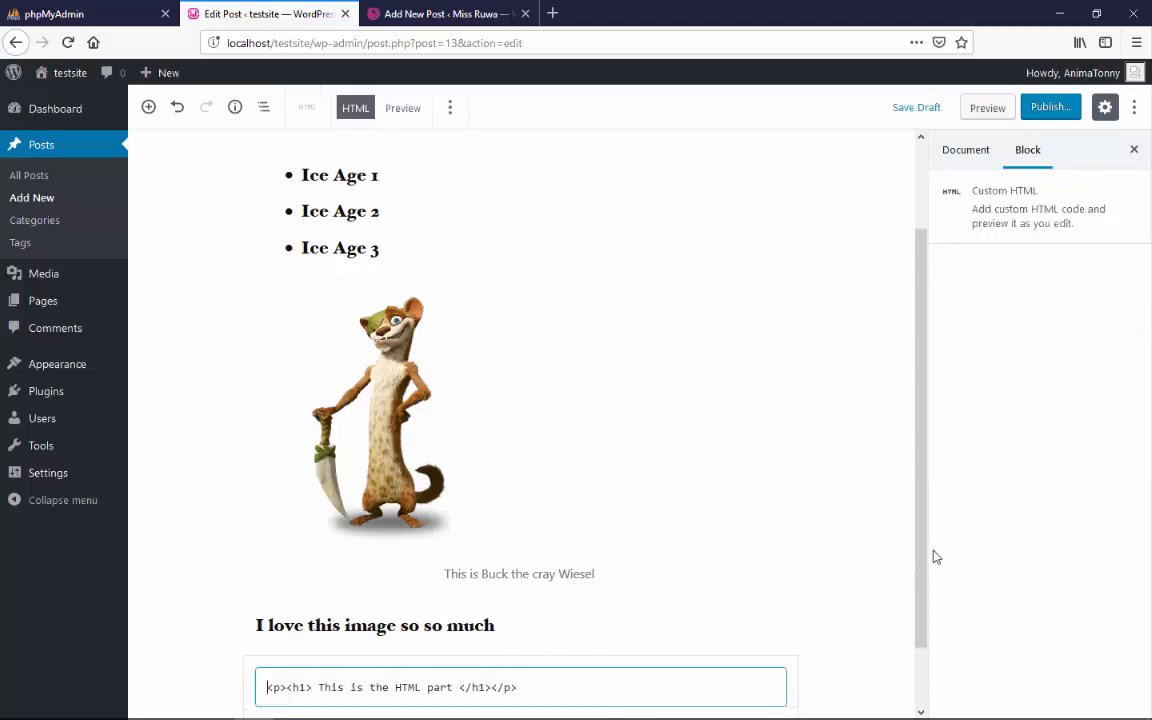
scroll(931, 576, "down", 2)
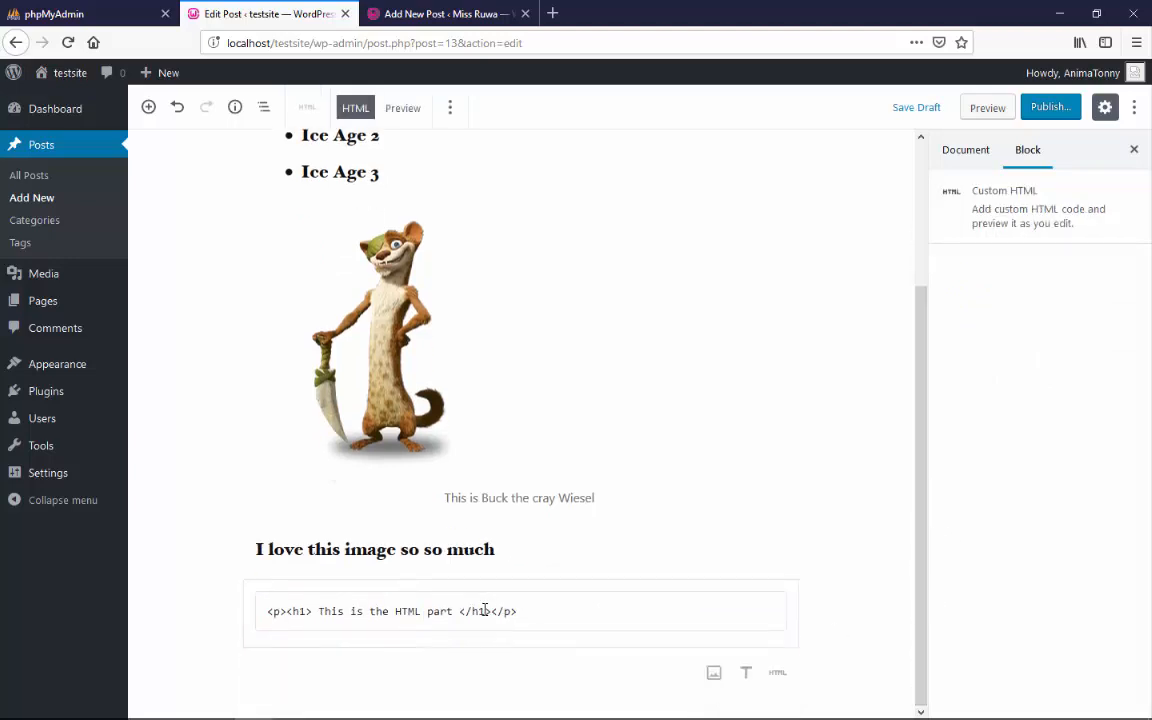
left_click(481, 611)
key("BackSpace")
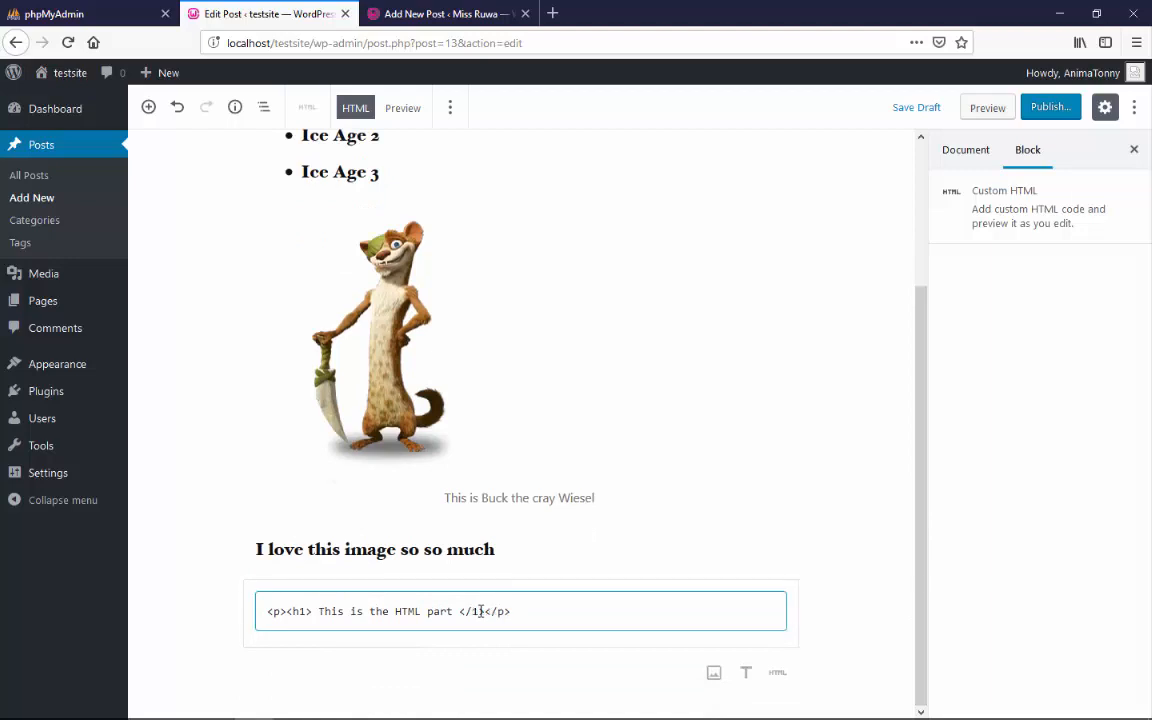
type("H")
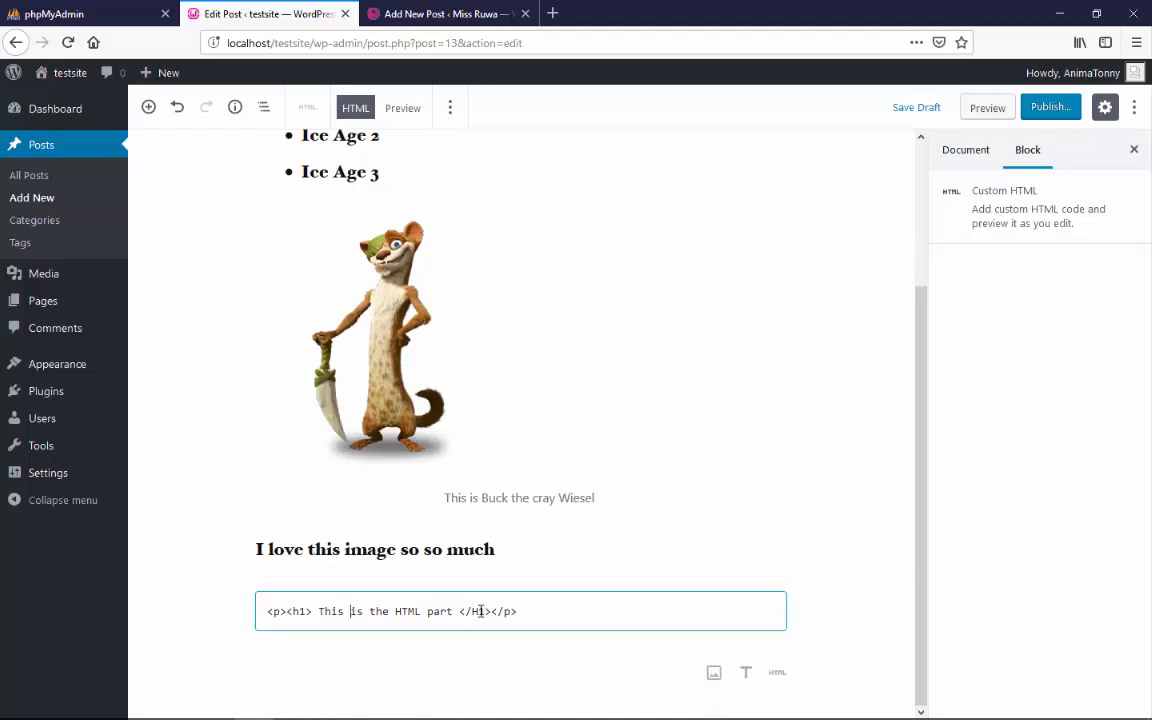
key("BackSpace")
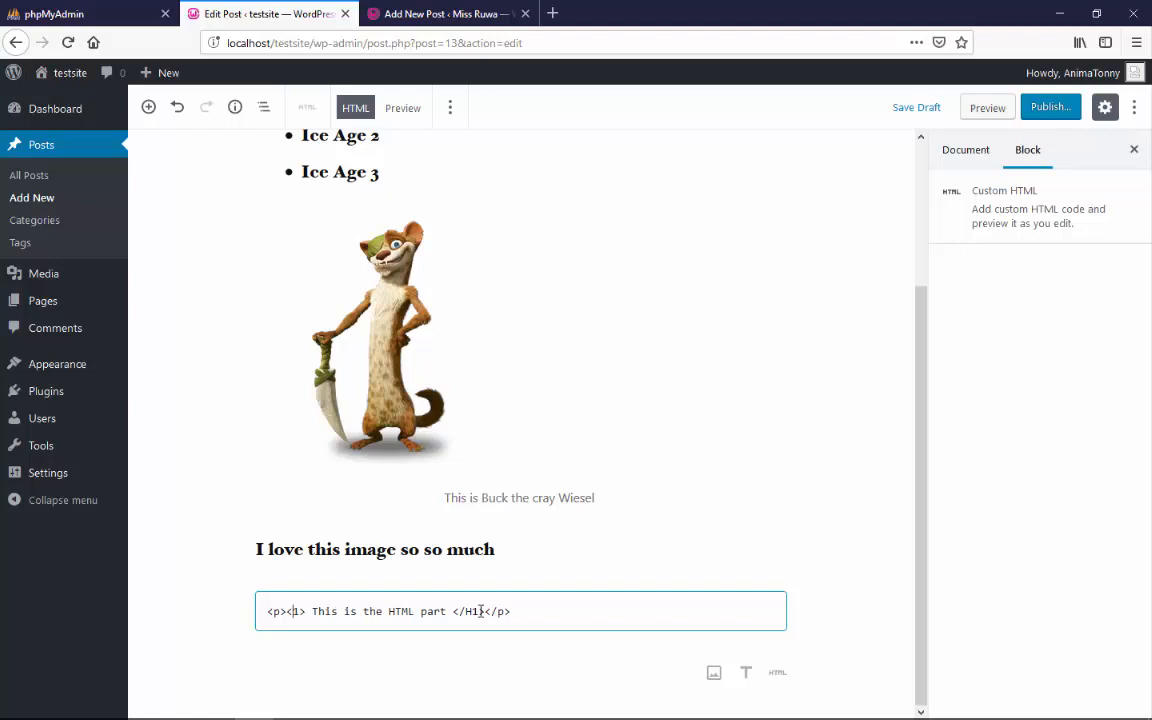
type("H")
left_click(689, 560)
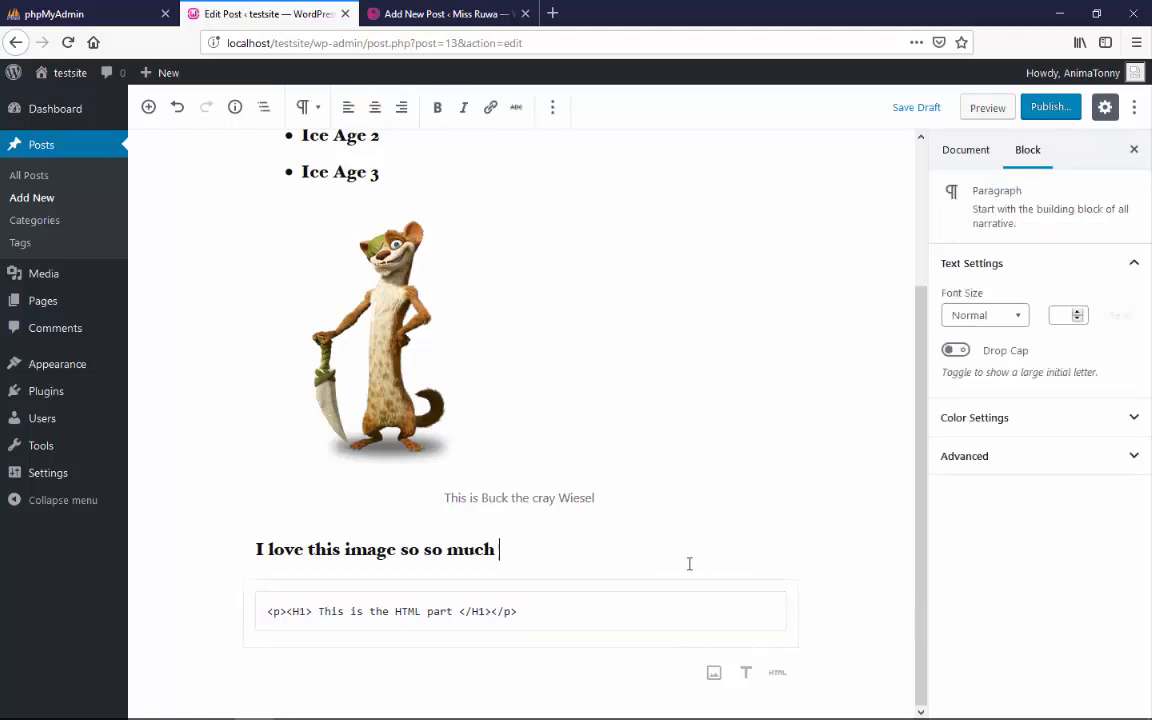
Switch the Custom HTML block to its rendered preview, check the heading below the paragraph, and save the draft
left_click(545, 614)
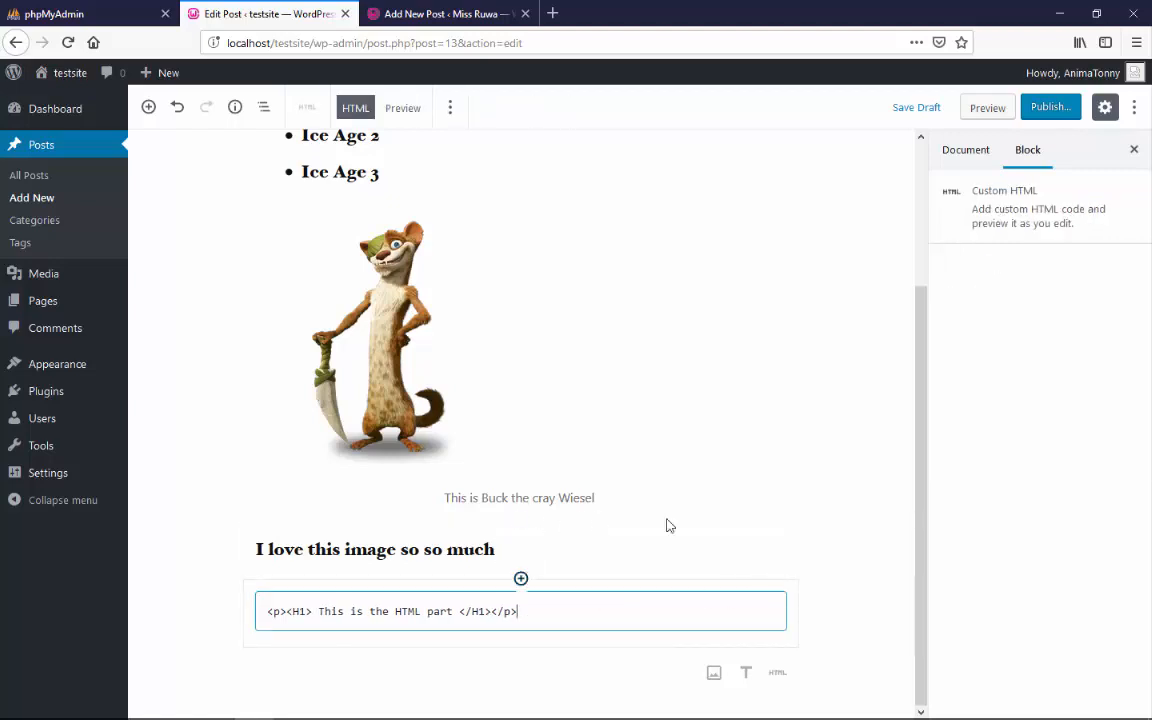
left_click_drag(920, 398, 919, 275)
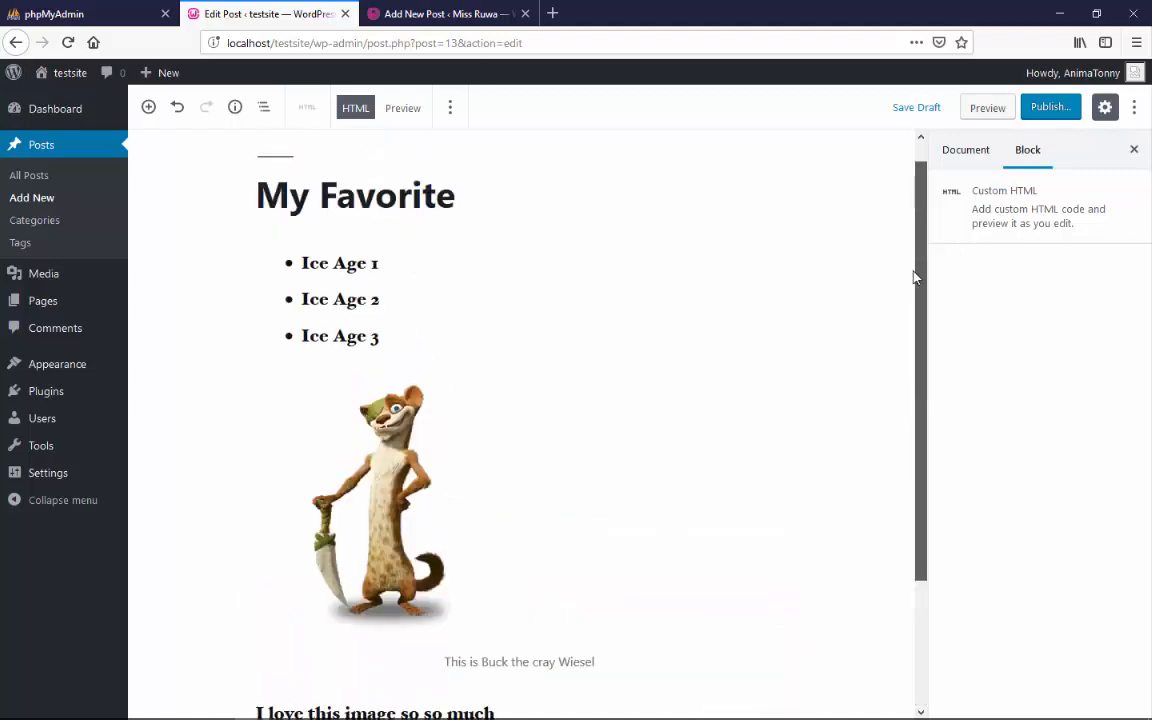
left_click(404, 108)
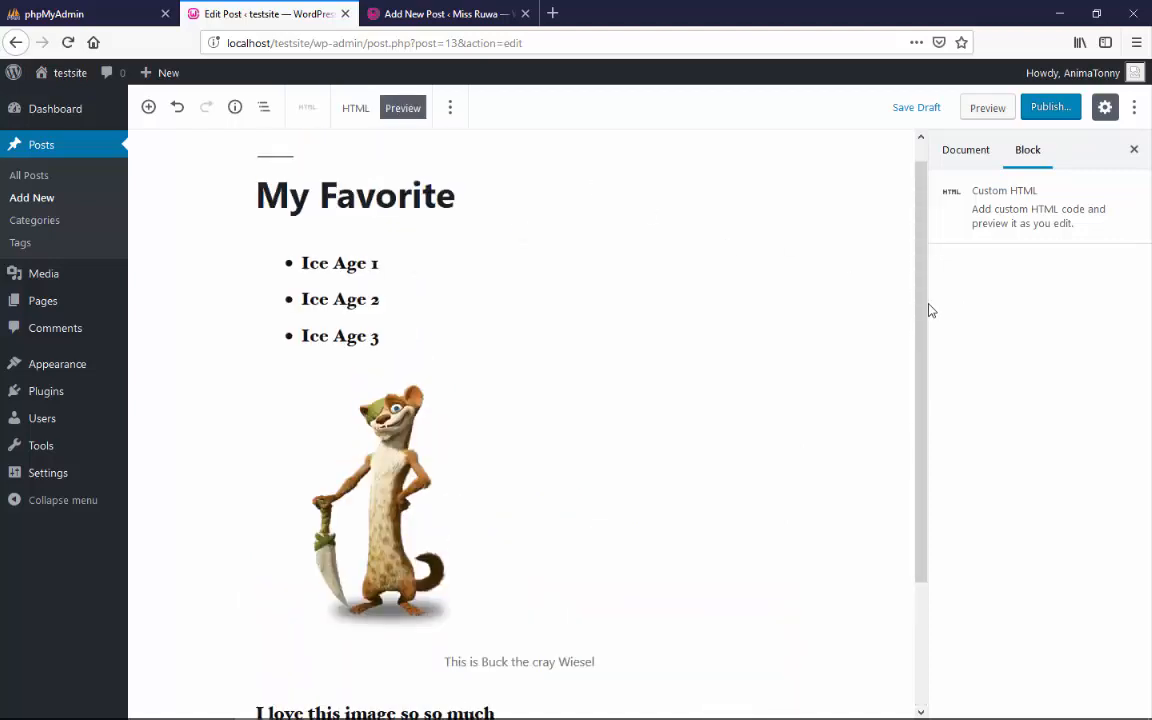
scroll(937, 377, "down", 3)
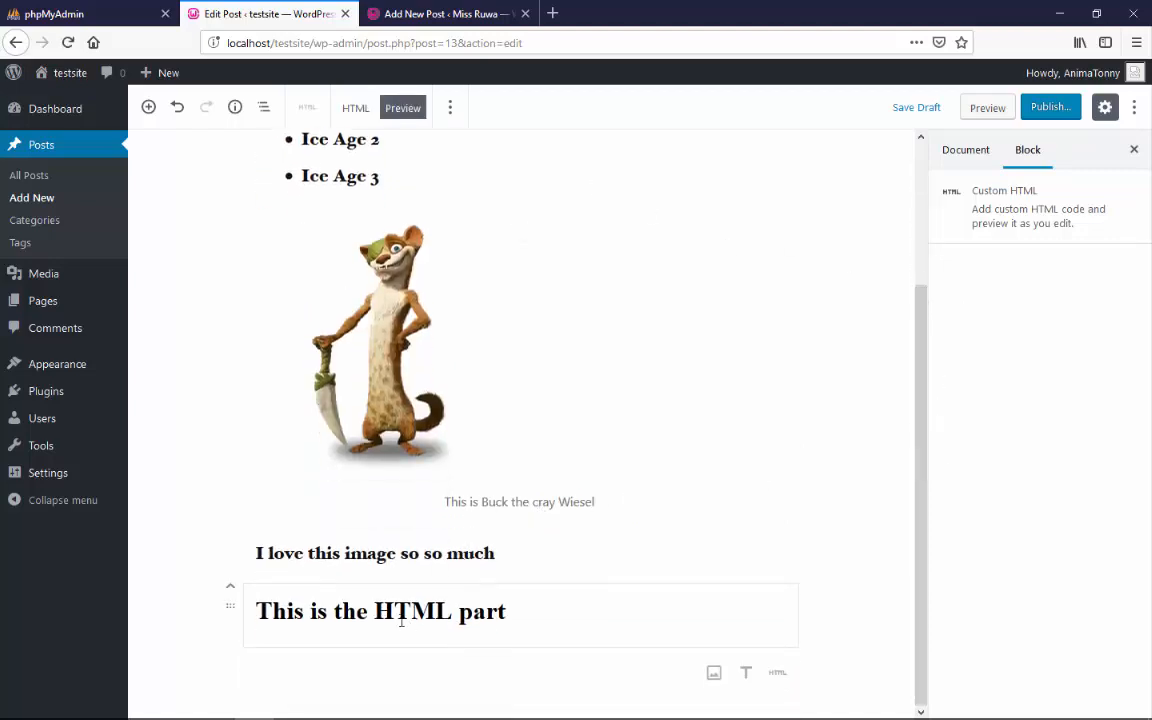
key("ctrl+s")
View the whole post in the Code Editor, glance at the classic editor of the Miss Ruwa site, and return to the Visual Editor
left_click(1134, 107)
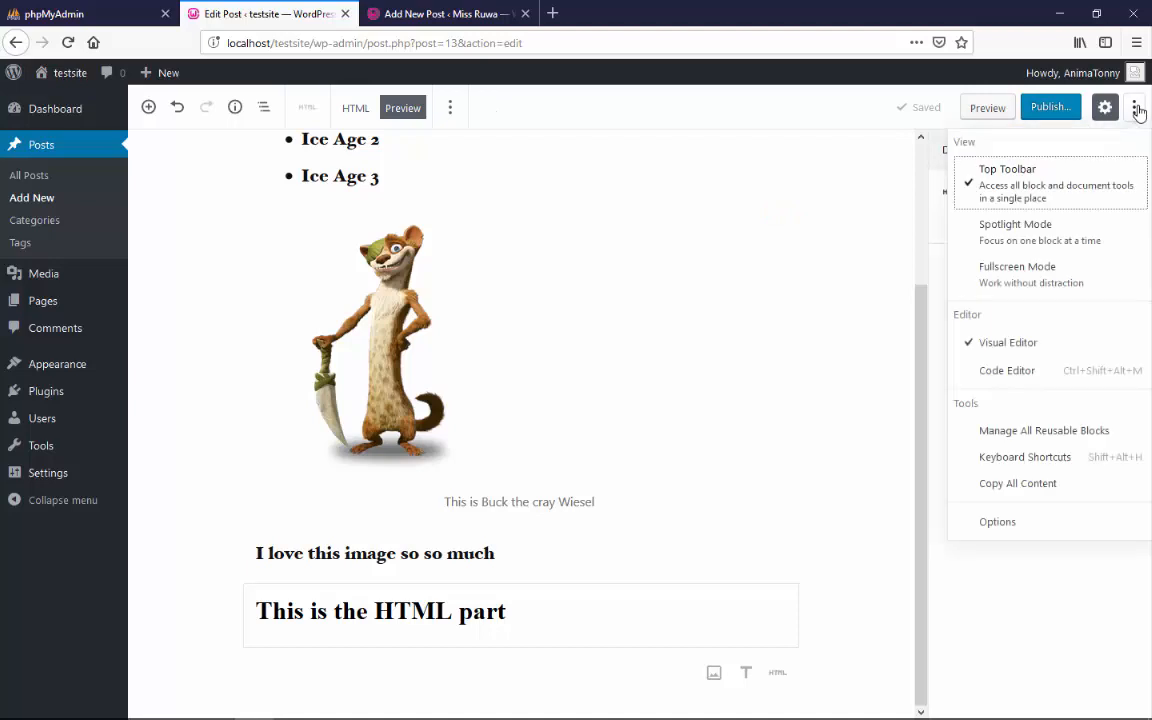
left_click(1016, 371)
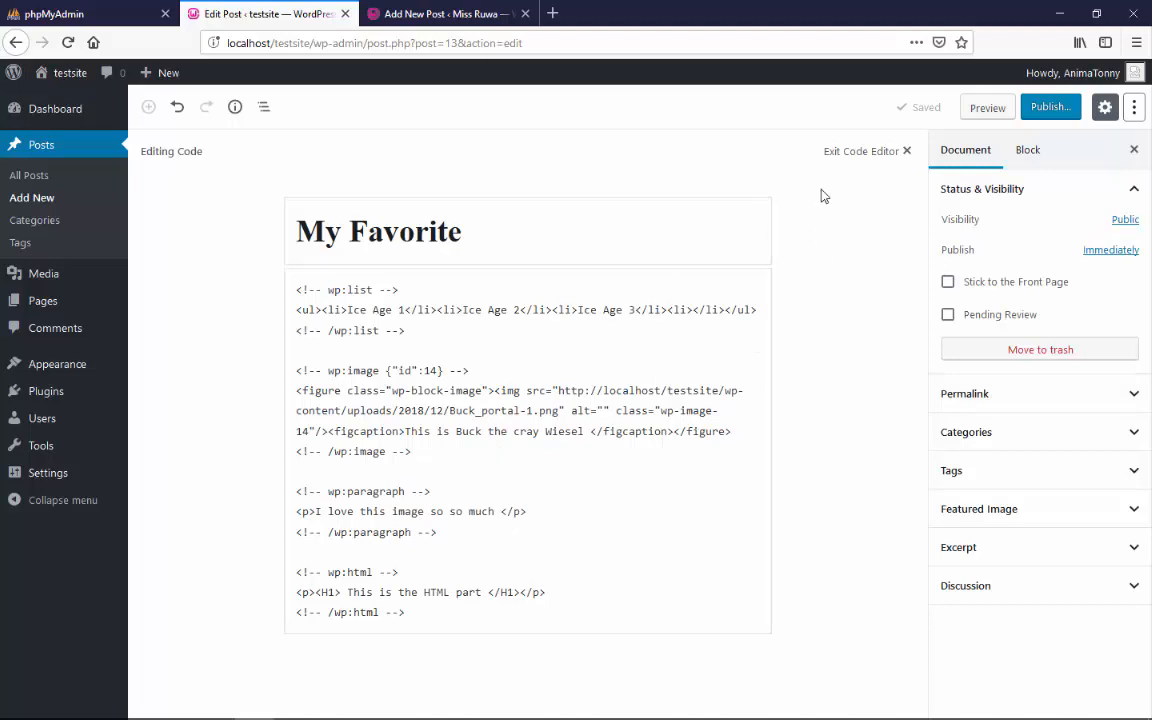
left_click(475, 14)
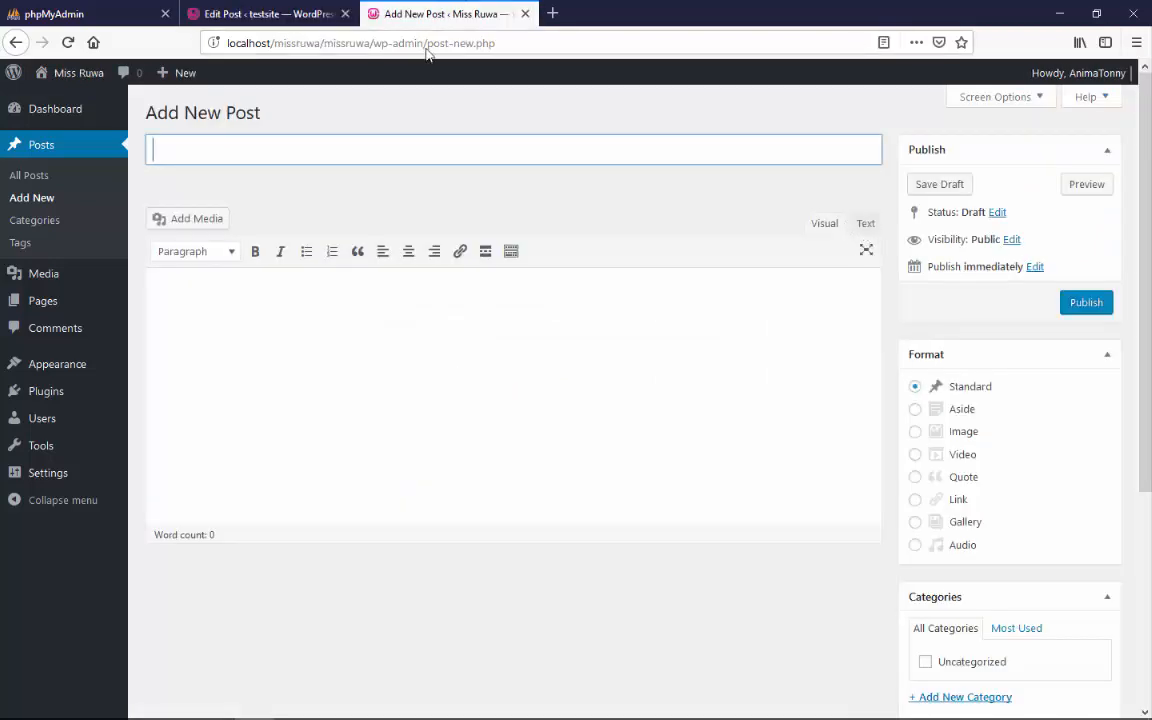
left_click(265, 14)
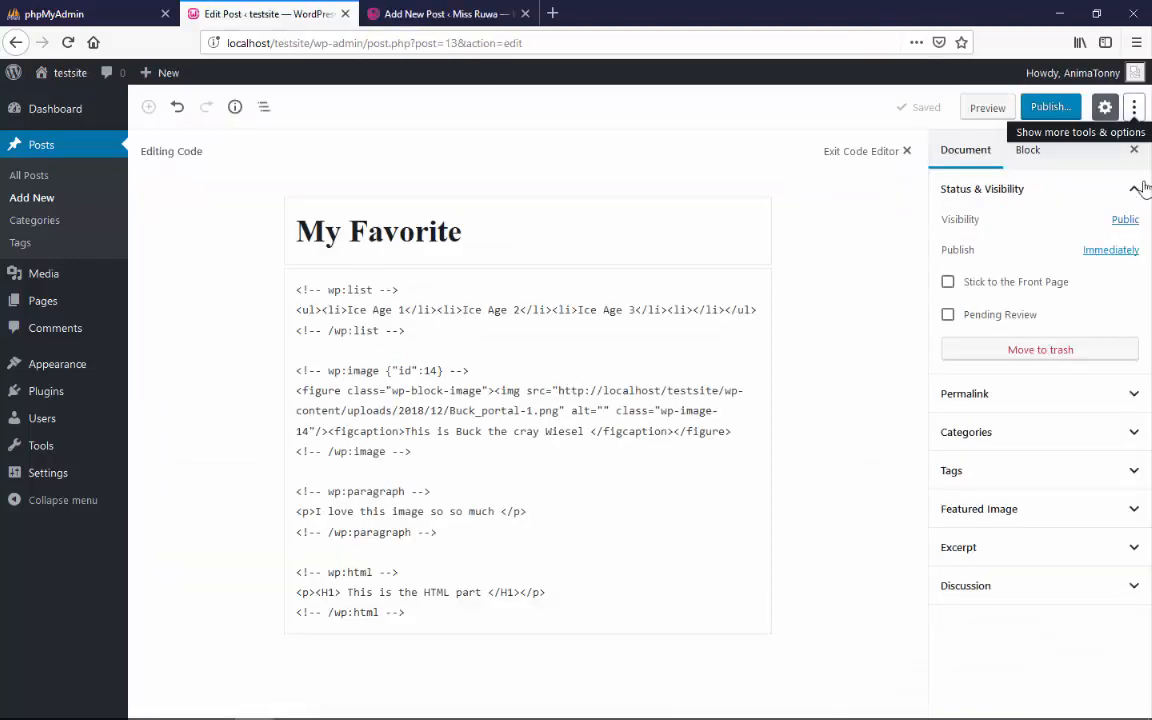
left_click(1136, 110)
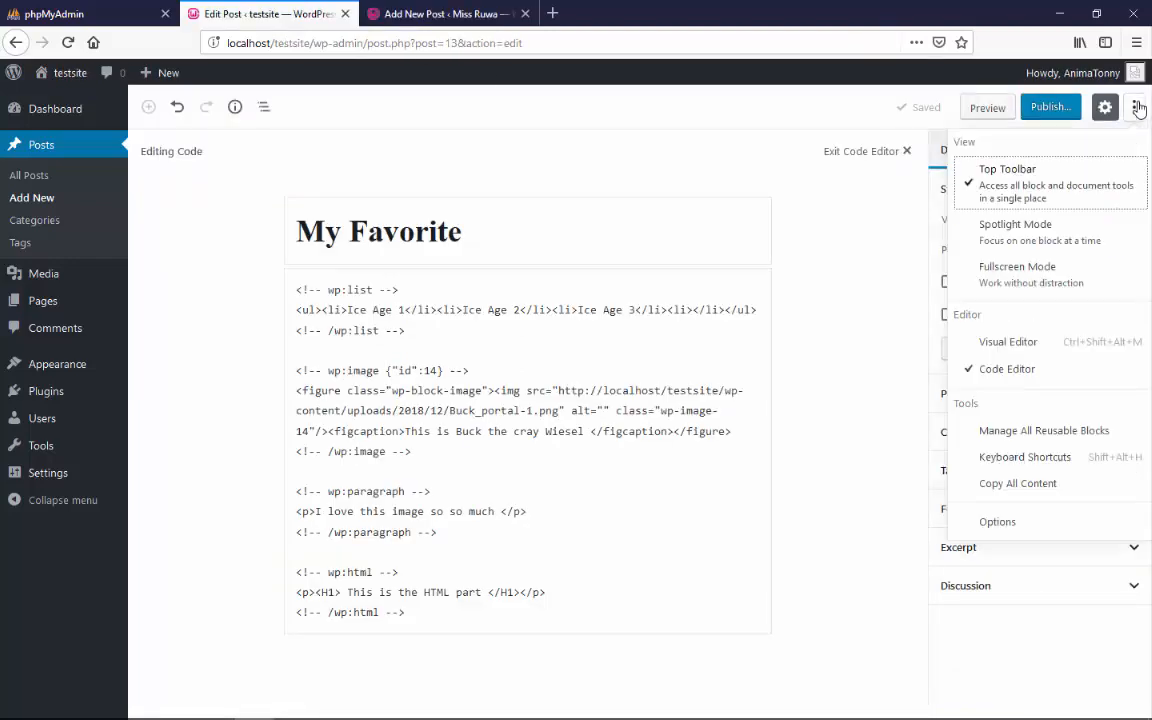
left_click(1020, 340)
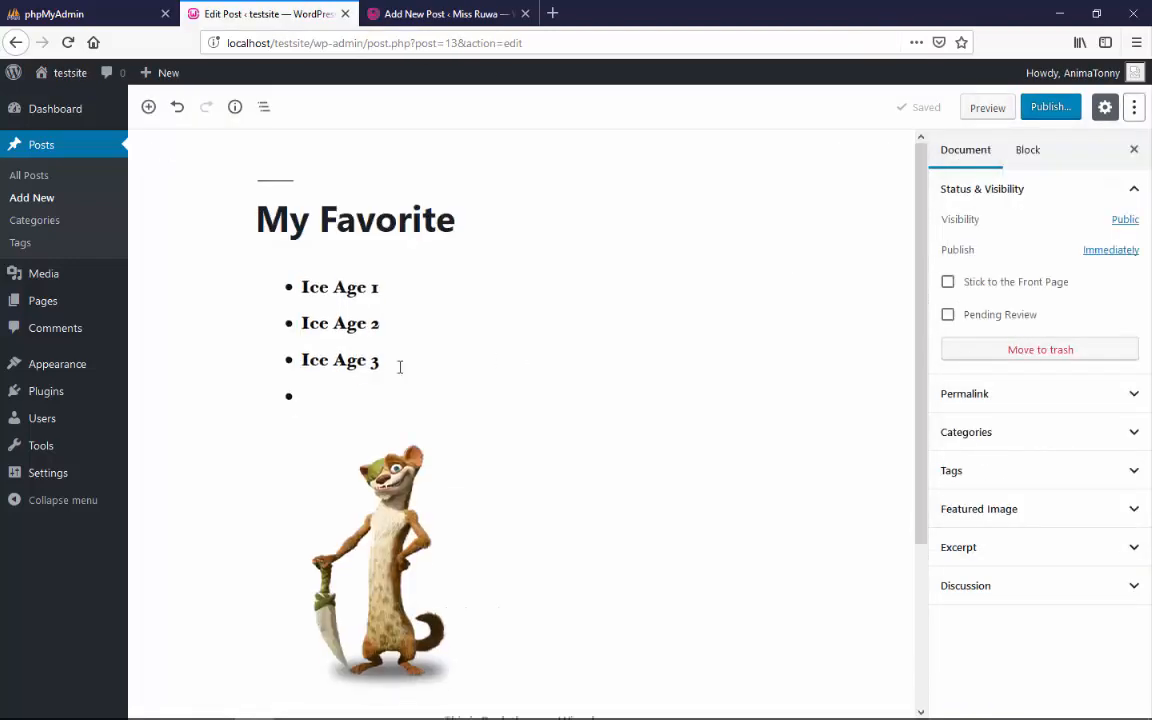
Publish the "My Favorite" post and open the live post in a separate browser page
left_click(1054, 110)
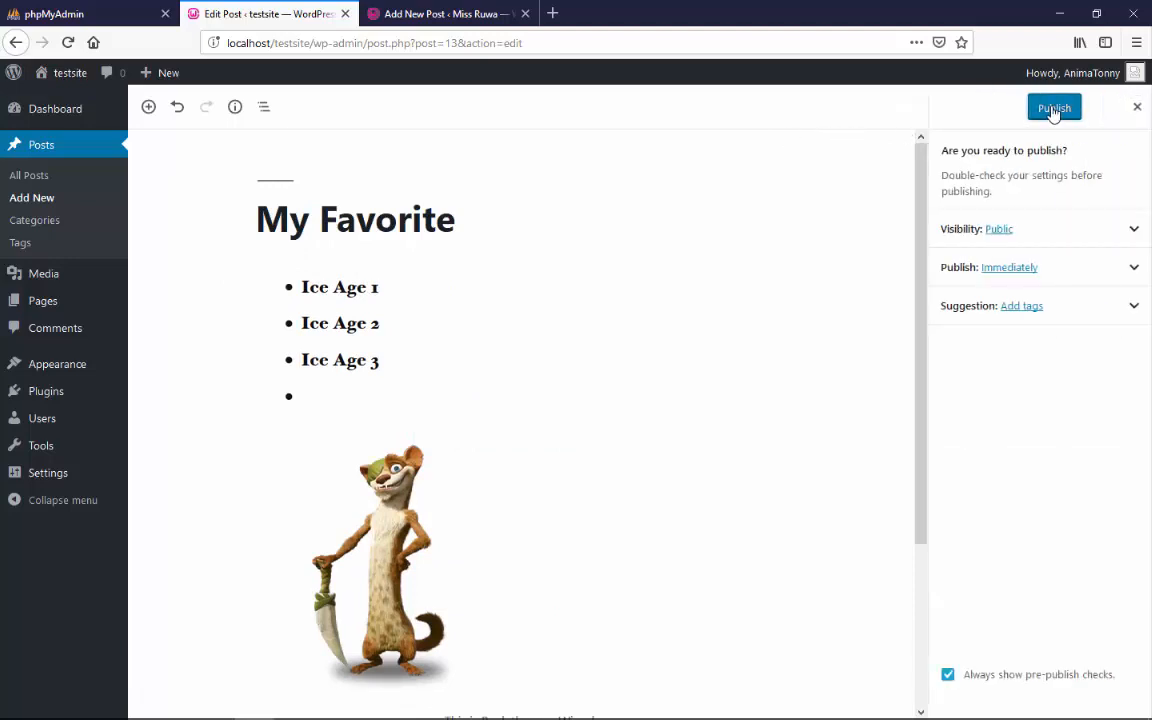
left_click(1054, 110)
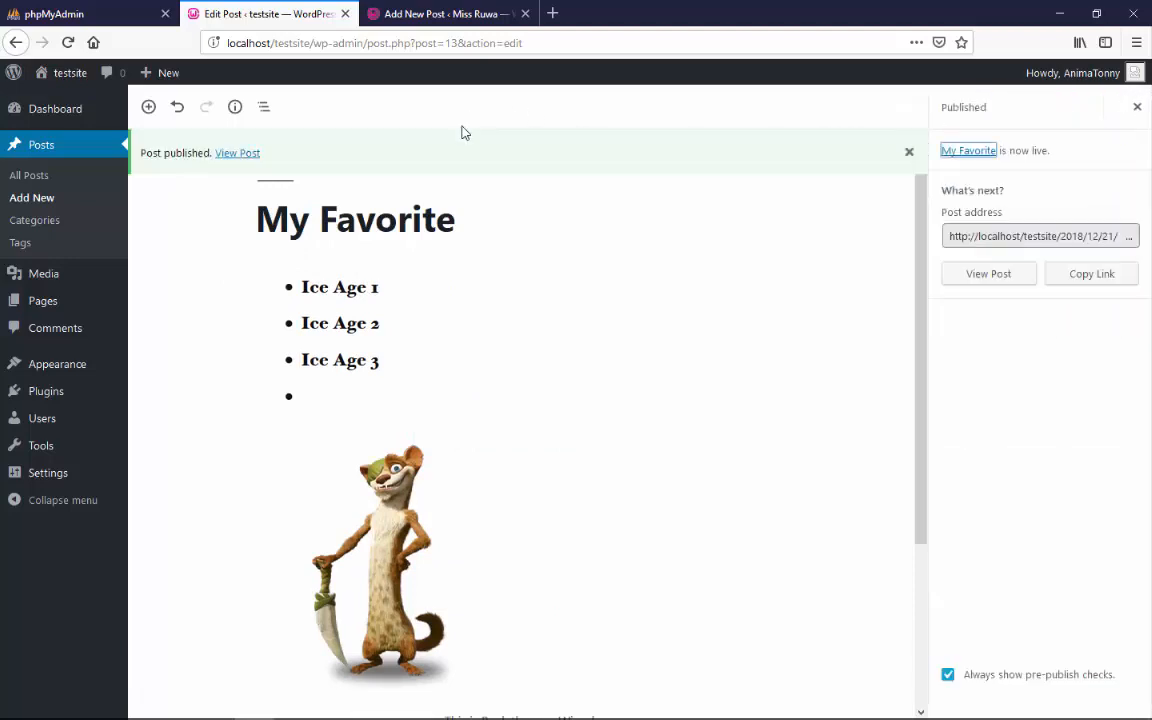
right_click(241, 152)
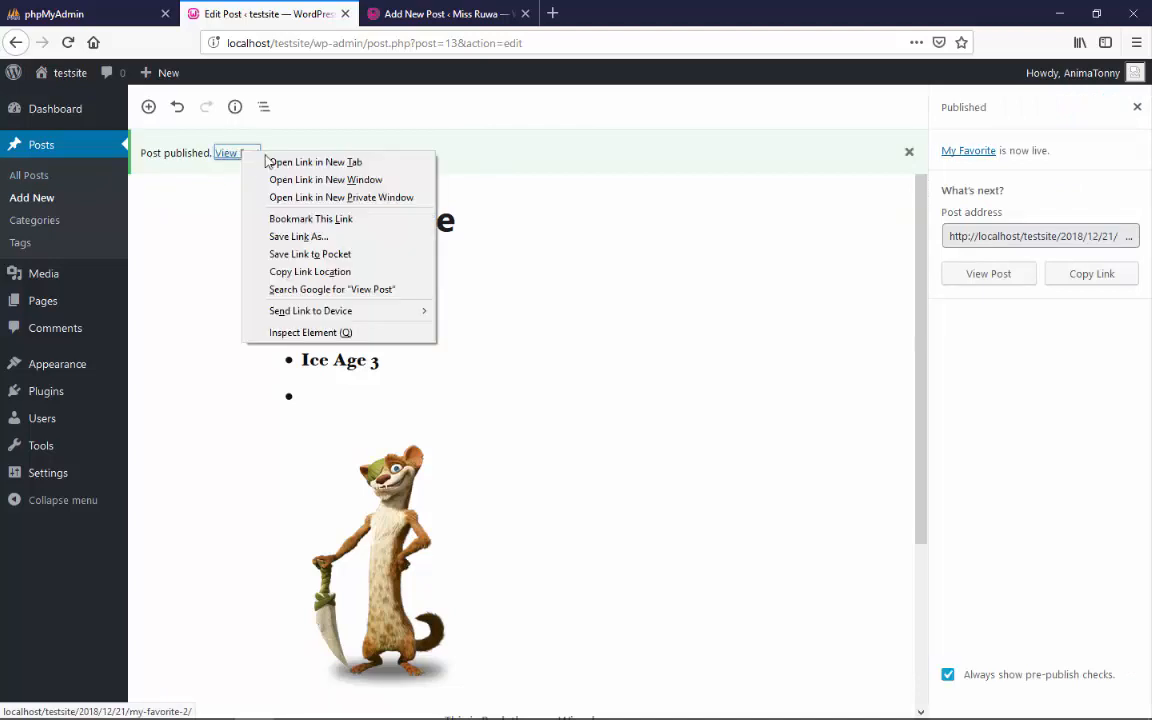
left_click(268, 162)
left_click(440, 12)
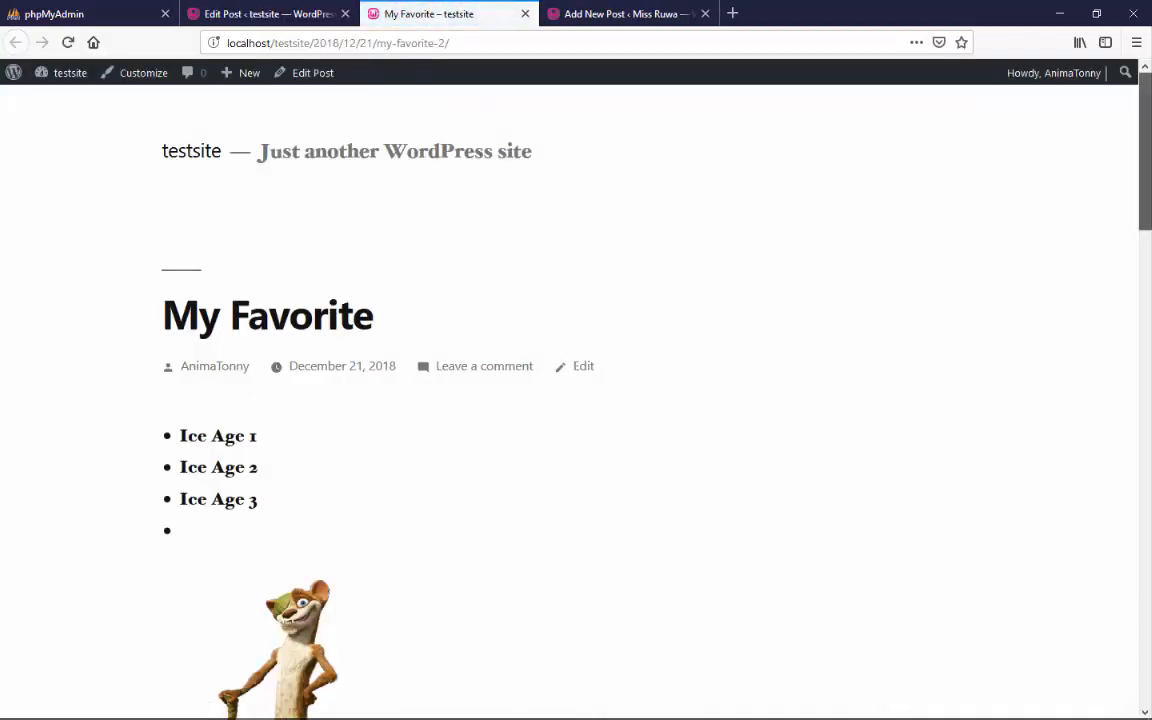
Review the live post from the list to the HTML heading, and compare it with the blocks in the editor
scroll(576, 400, "down", 3)
scroll(576, 400, "down", 5)
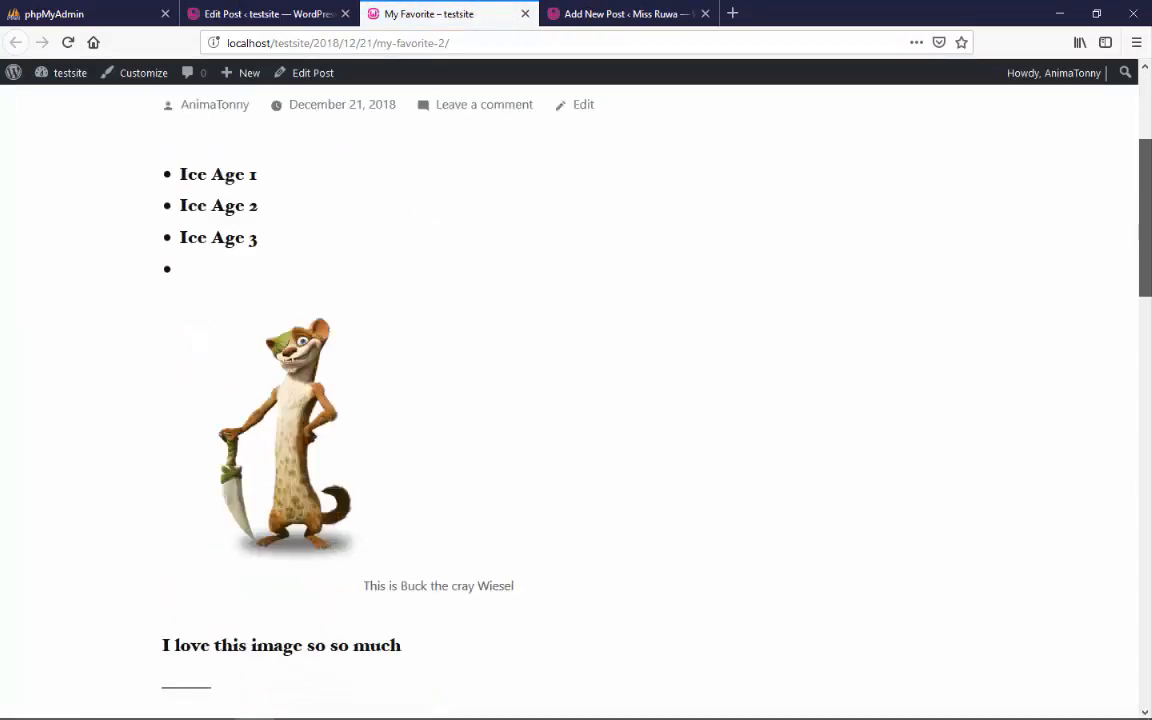
scroll(576, 400, "up", 1)
left_click_drag(1148, 248, 1148, 243)
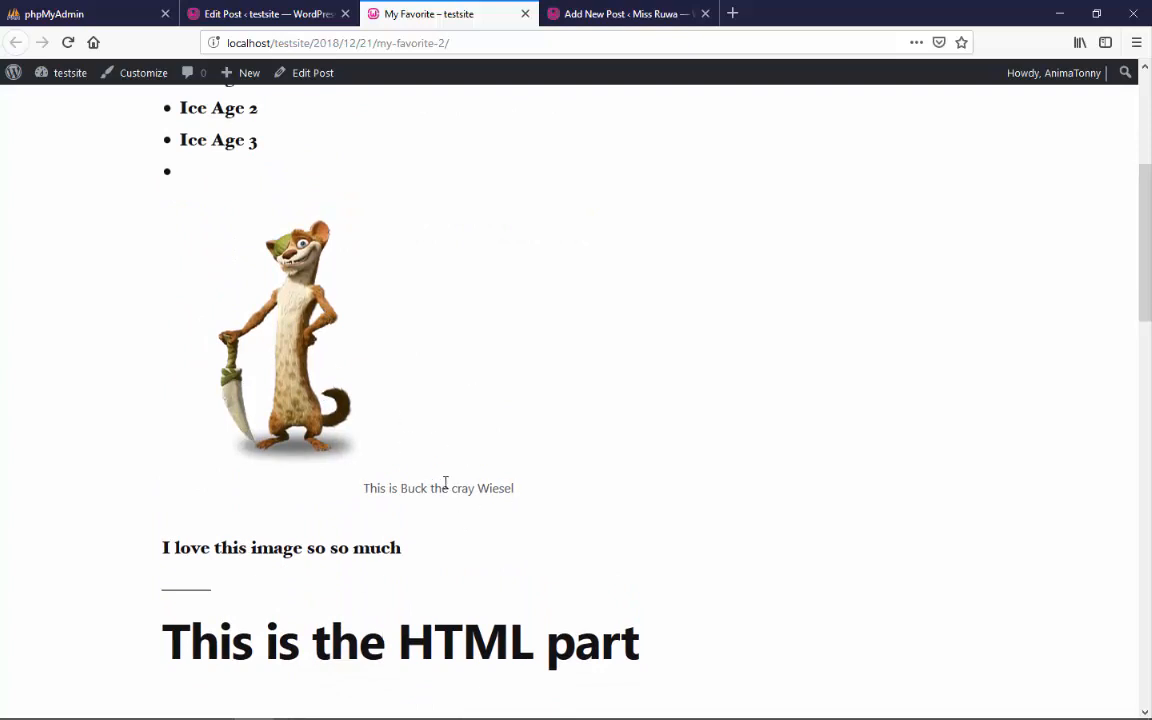
left_click(273, 12)
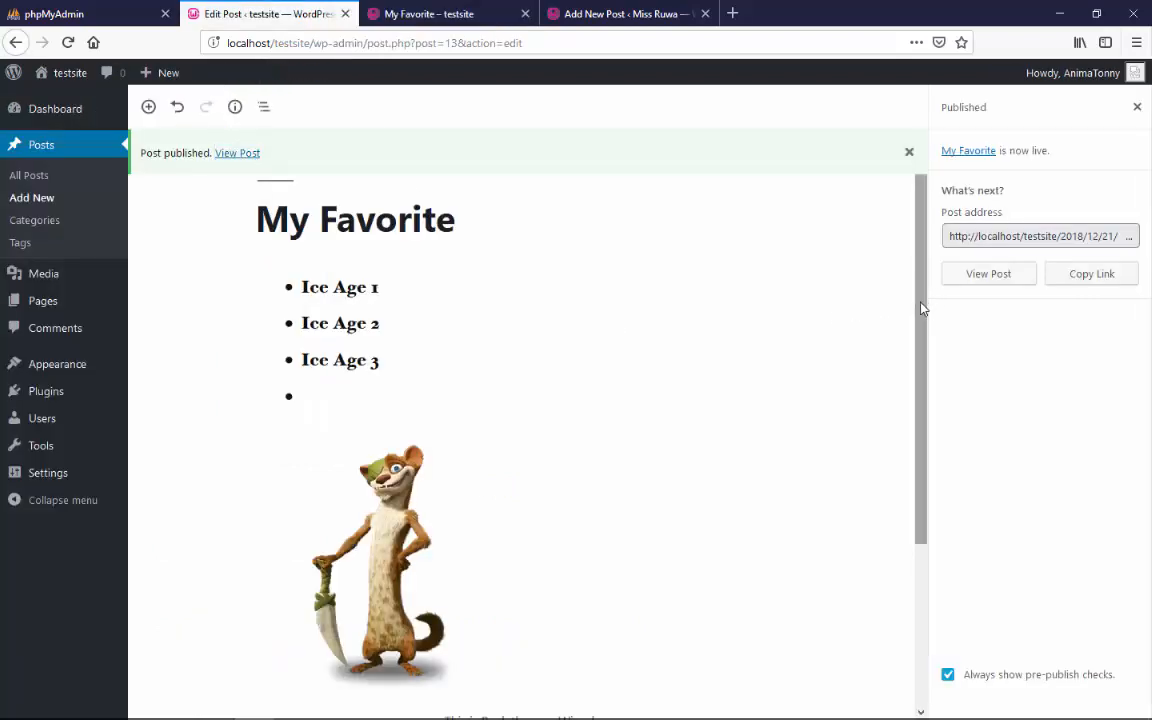
left_click_drag(920, 311, 940, 465)
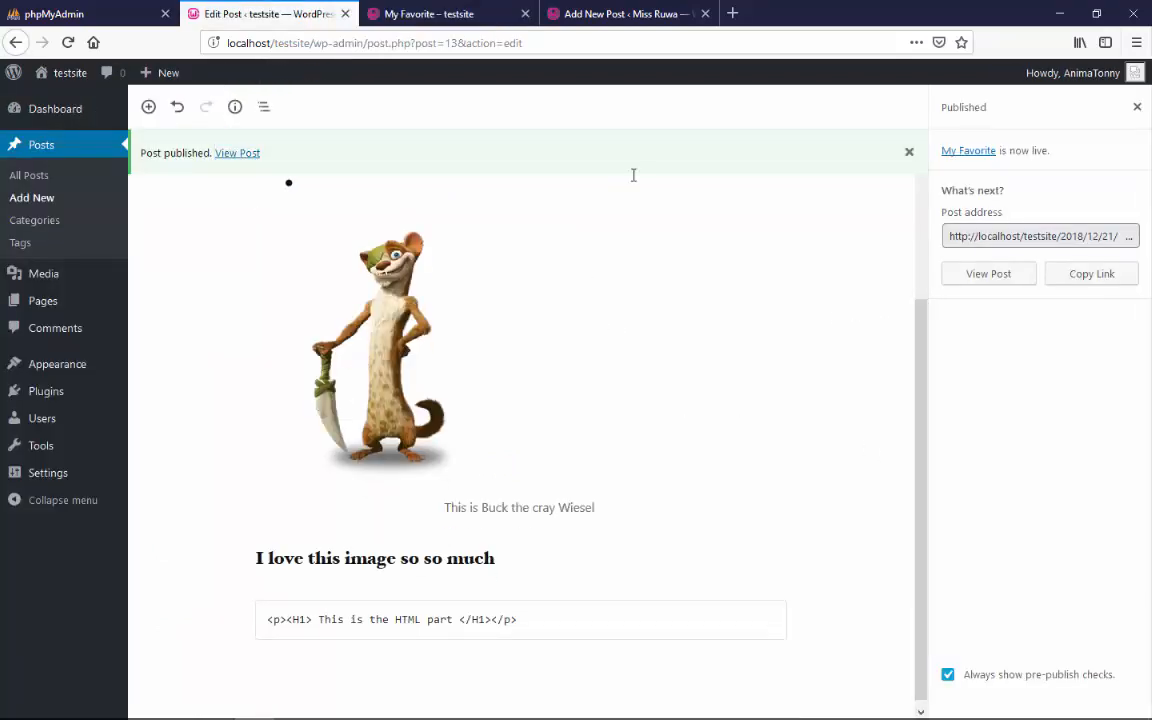